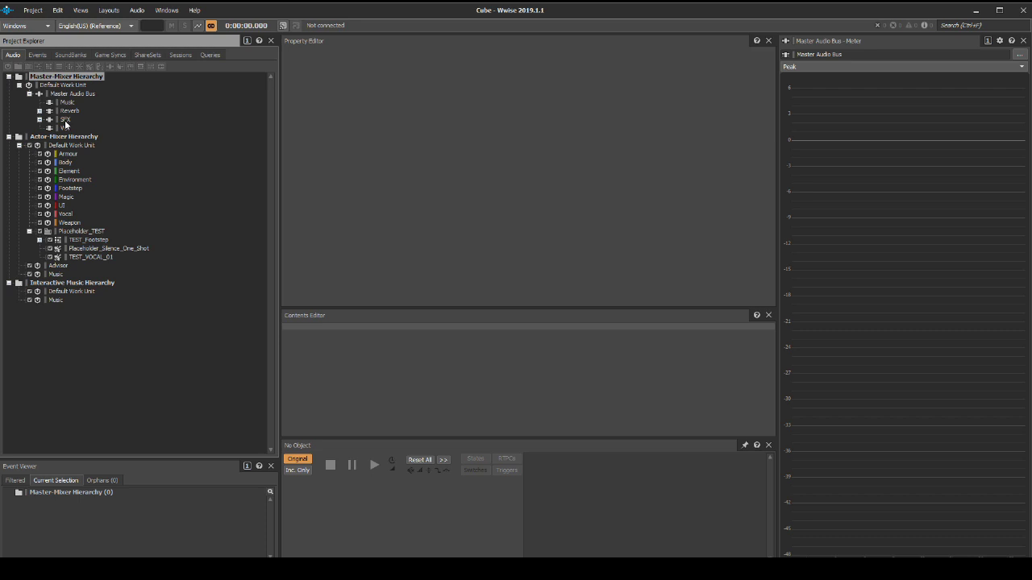
Expand the Default Work Unit and add a child actor-mixer named ENV_Desert under Environment.
{"action": "left_click", "coordinate": [71, 146]}
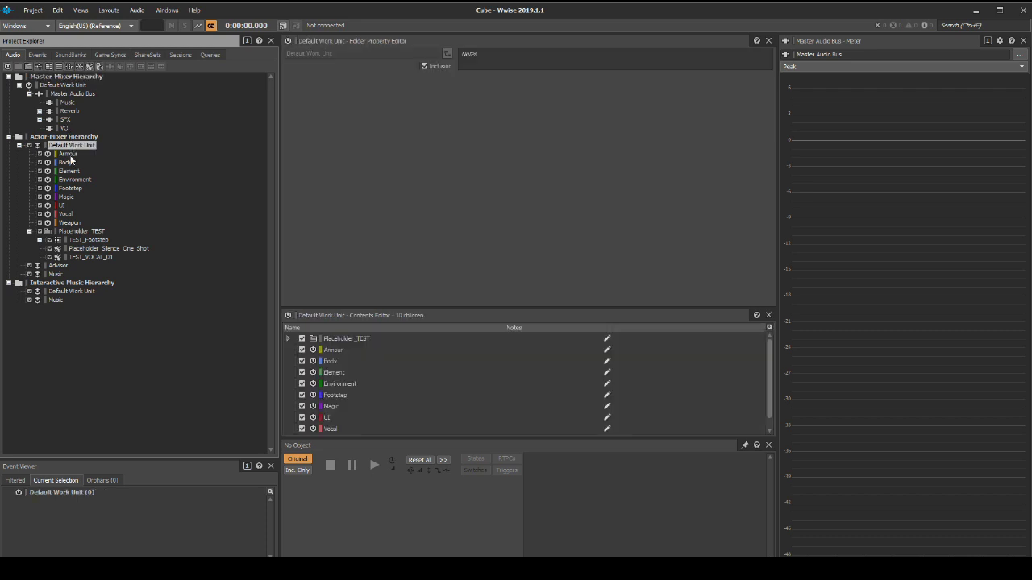
{"action": "left_click", "coordinate": [71, 181]}
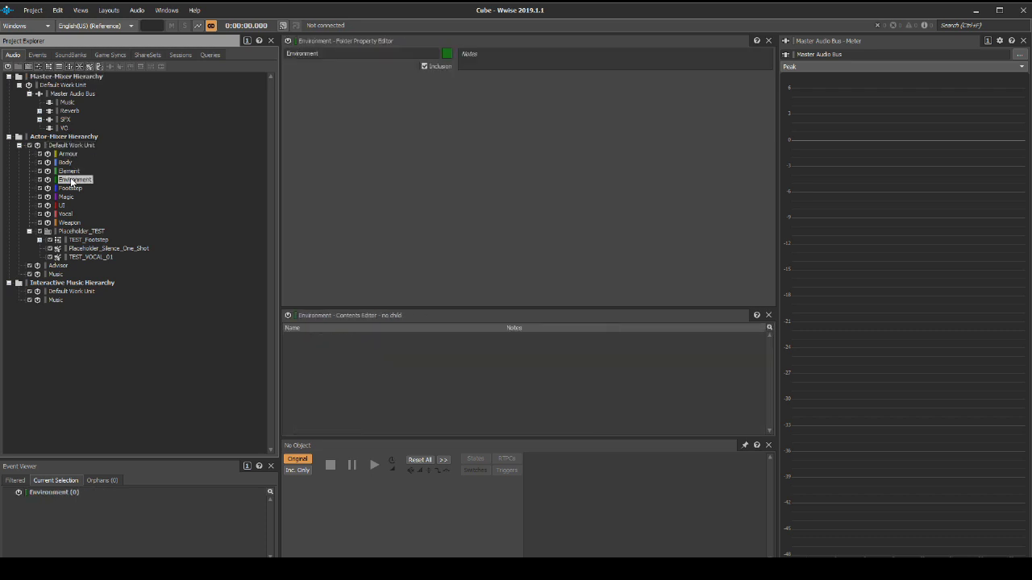
{"action": "right_click", "coordinate": [71, 181]}
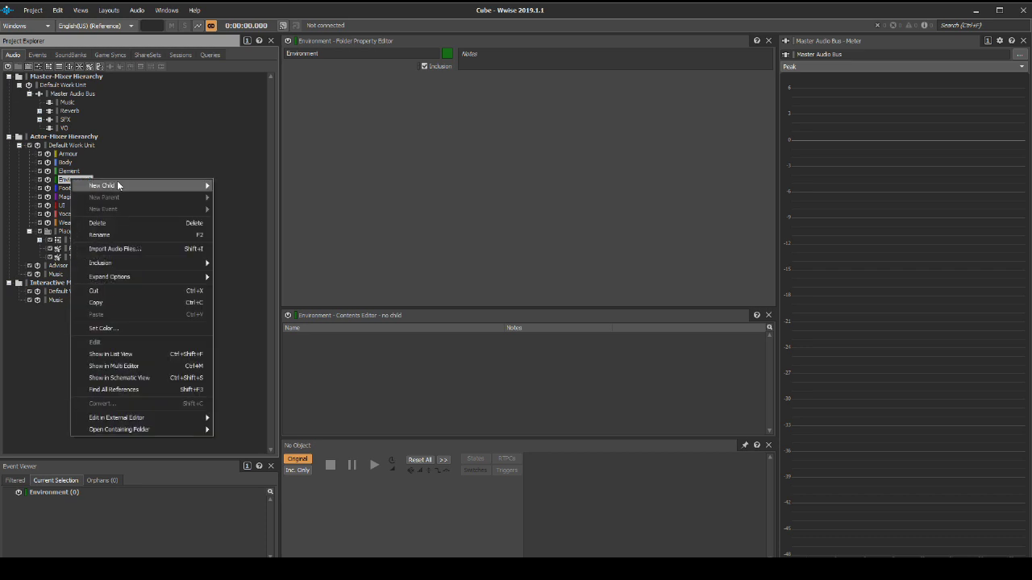
{"action": "mouse_move", "coordinate": [117, 183]}
{"action": "left_click", "coordinate": [242, 208]}
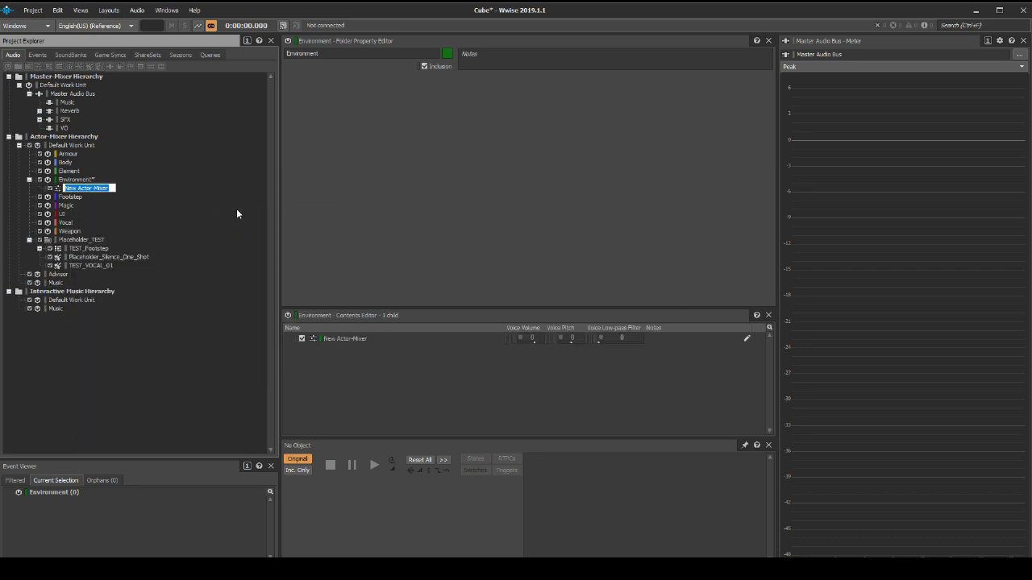
{"action": "type", "text": "ENV_Desert"}
{"action": "key", "text": "Return"}
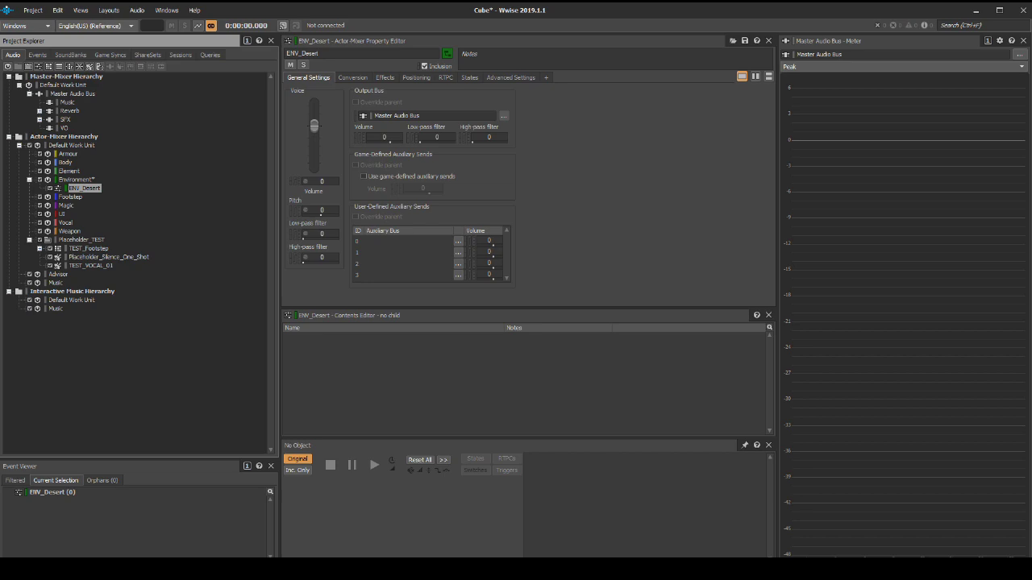
Add a child random container under ENV_Desert and rename it ENV_Desert_Insects.
{"action": "right_click", "coordinate": [90, 192]}
{"action": "mouse_move", "coordinate": [110, 196]}
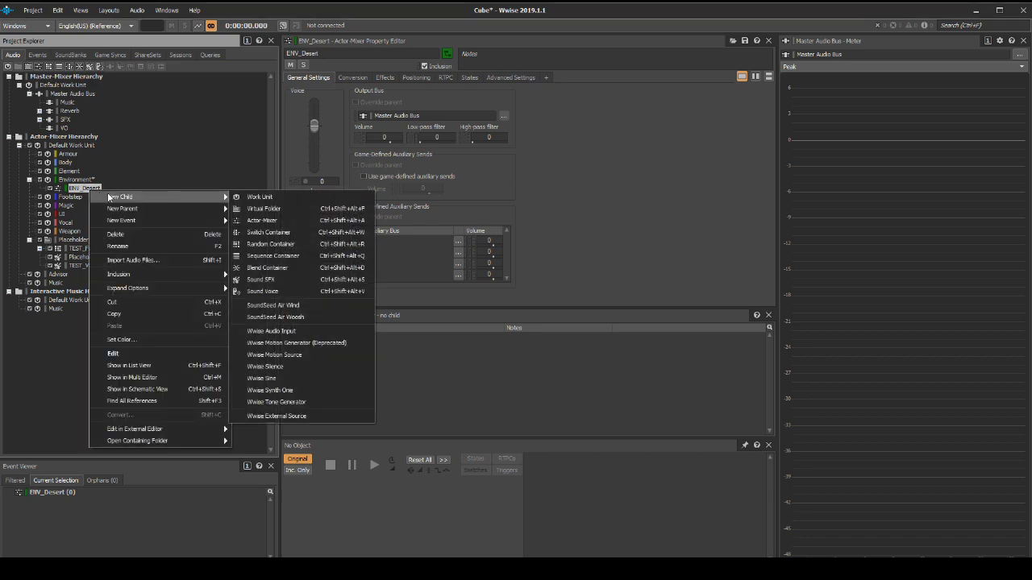
{"action": "left_click", "coordinate": [259, 247]}
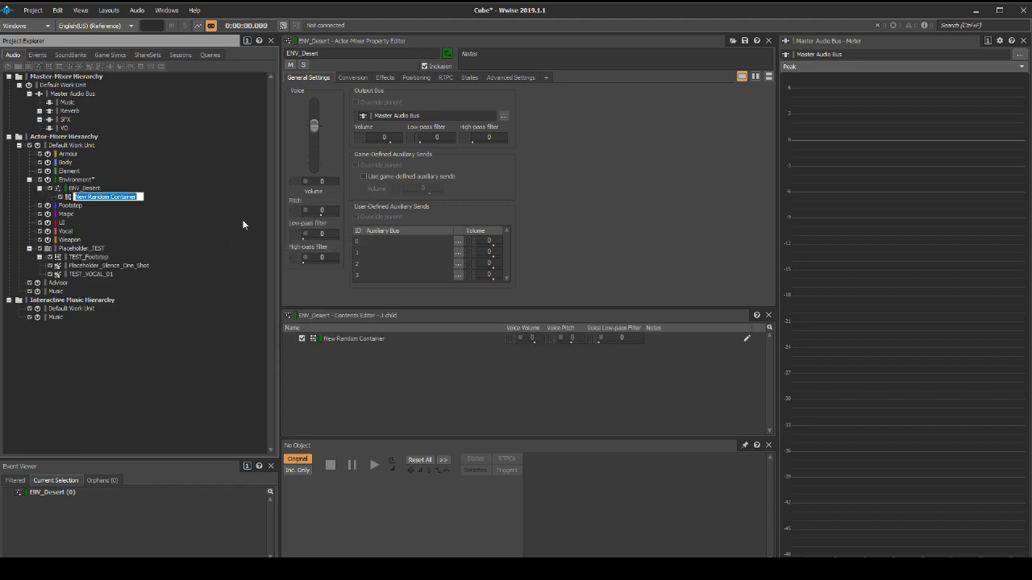
{"action": "key", "text": "Home"}
{"action": "key", "text": "ctrl+shift+Right"}
{"action": "type", "text": "ENV_"}
{"action": "key", "text": "shift+Right"}
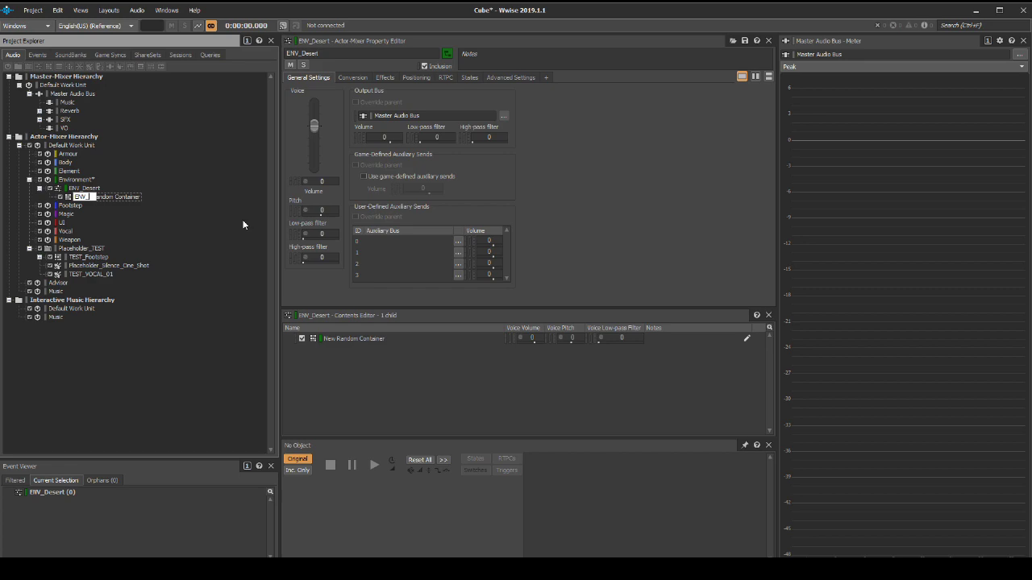
{"action": "key", "text": "shift+End"}
{"action": "type", "text": "Desert_Insects"}
{"action": "key", "text": "Return"}
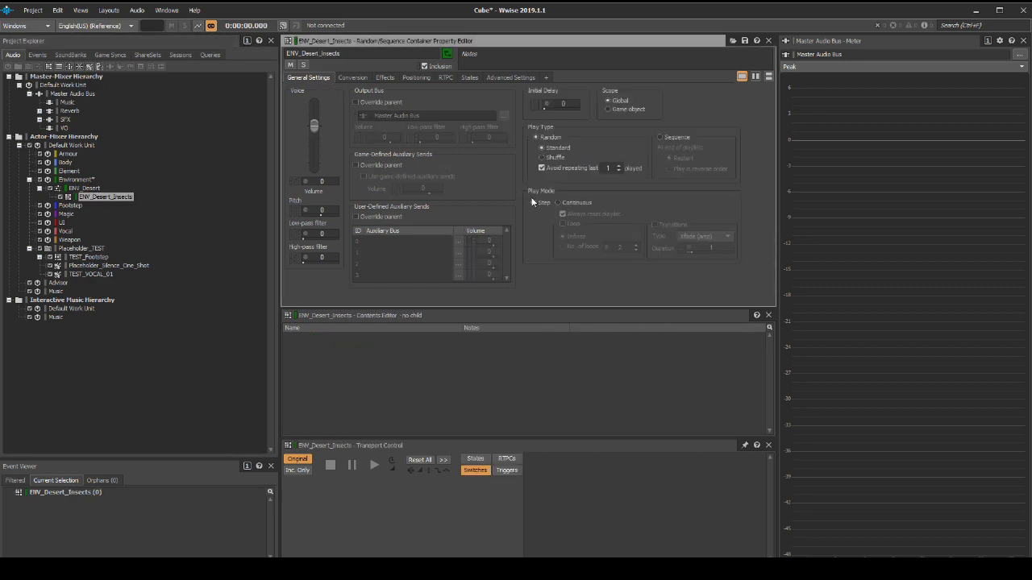
Set ENV_Desert_Insects to Continuous looping play with Trigger rate transitions of duration 5.
{"action": "left_click", "coordinate": [557, 202]}
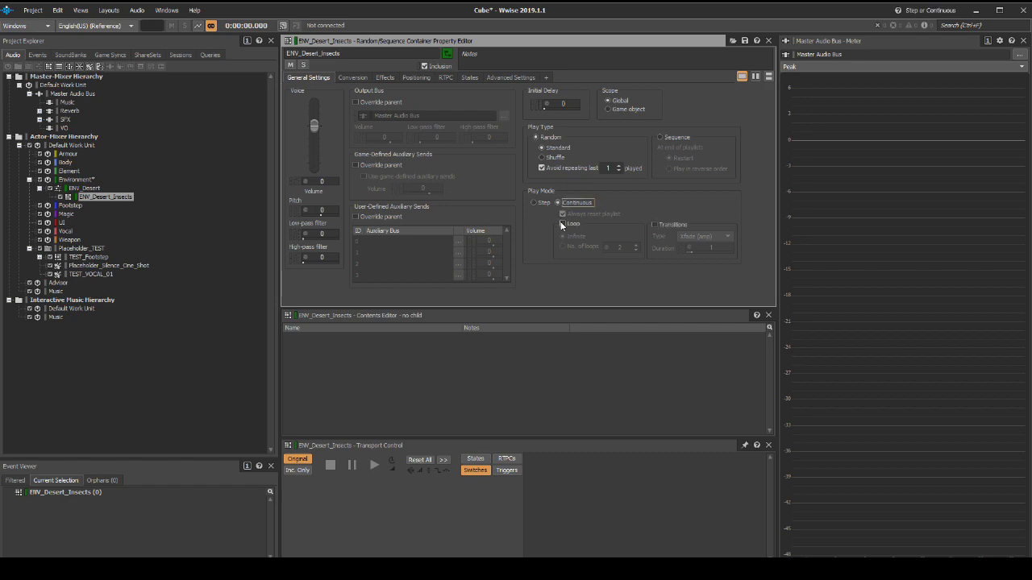
{"action": "left_click", "coordinate": [563, 225]}
{"action": "left_click", "coordinate": [654, 225]}
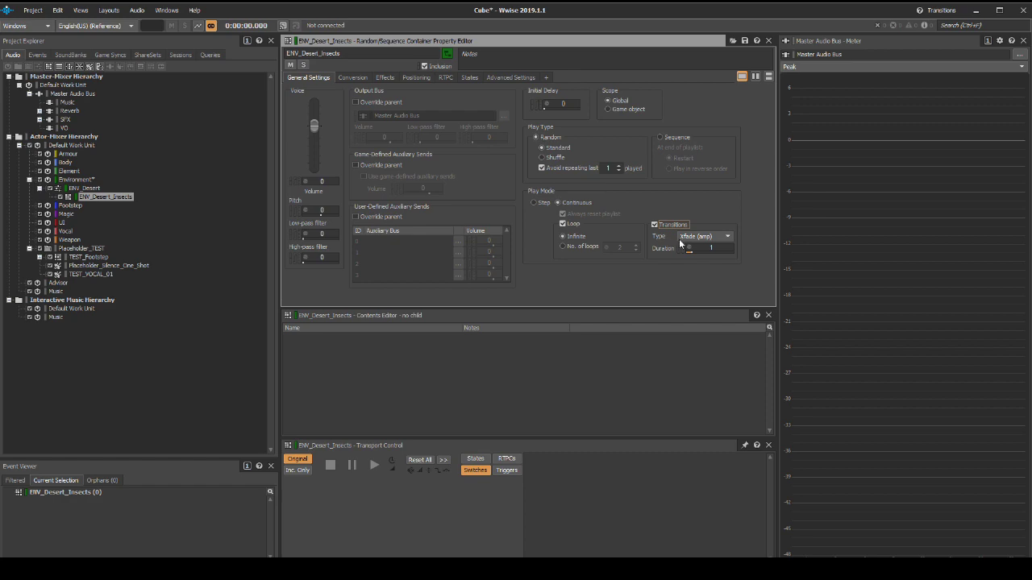
{"action": "left_click", "coordinate": [681, 237]}
{"action": "left_click", "coordinate": [703, 271]}
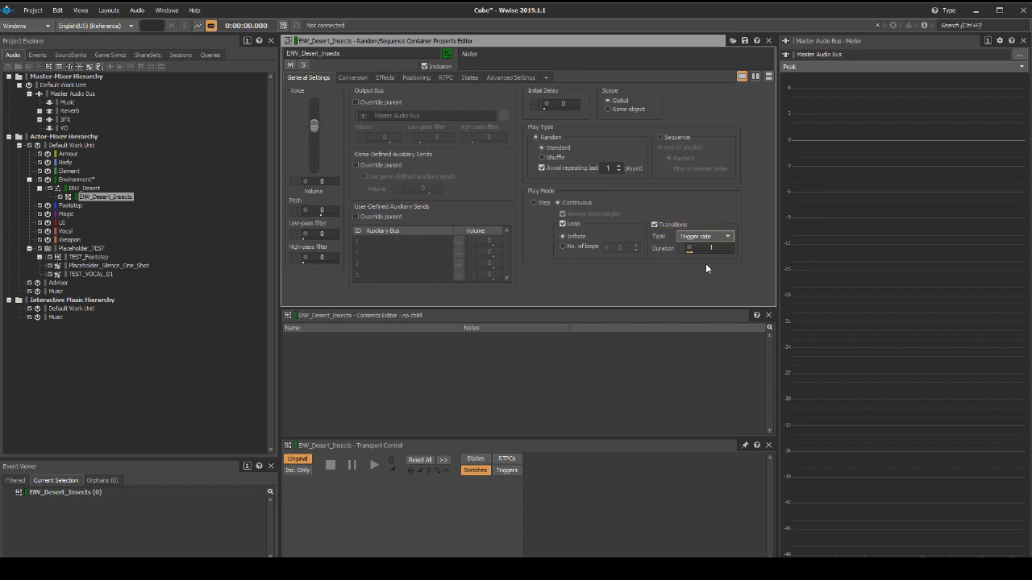
{"action": "left_click", "coordinate": [720, 248]}
{"action": "type", "text": "5"}
{"action": "key", "text": "Return"}
Enable the transition duration randomizer with a Max Offset of 4.
{"action": "left_click", "coordinate": [690, 250]}
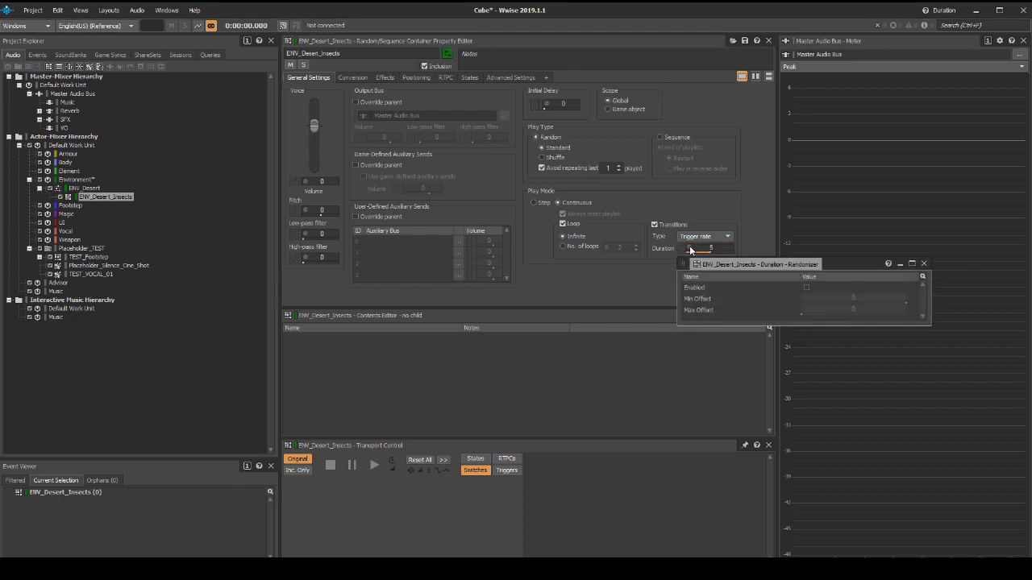
{"action": "left_click", "coordinate": [806, 289]}
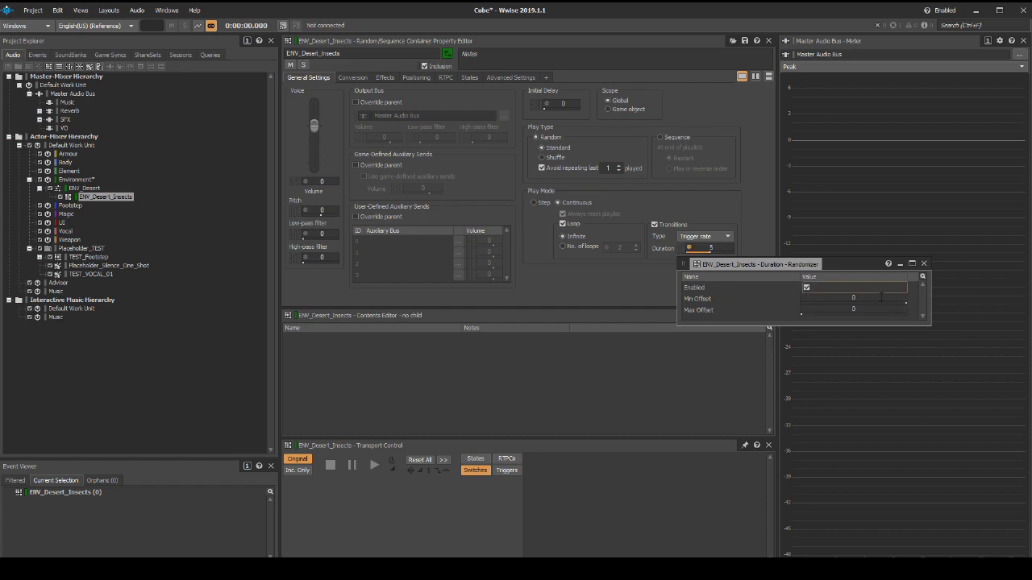
{"action": "left_click", "coordinate": [880, 309]}
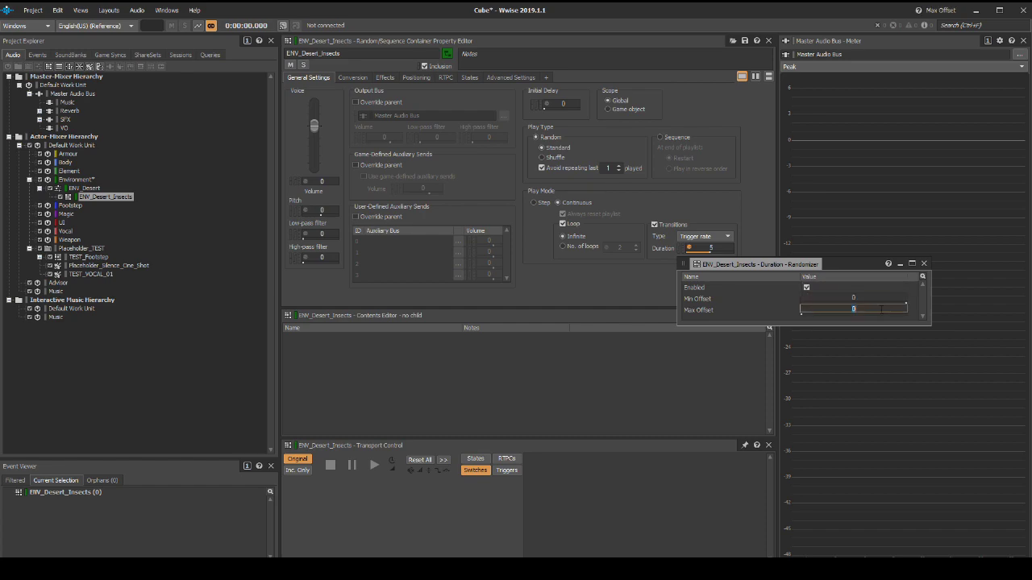
{"action": "type", "text": "4"}
{"action": "key", "text": "Return"}
{"action": "left_click", "coordinate": [924, 264]}
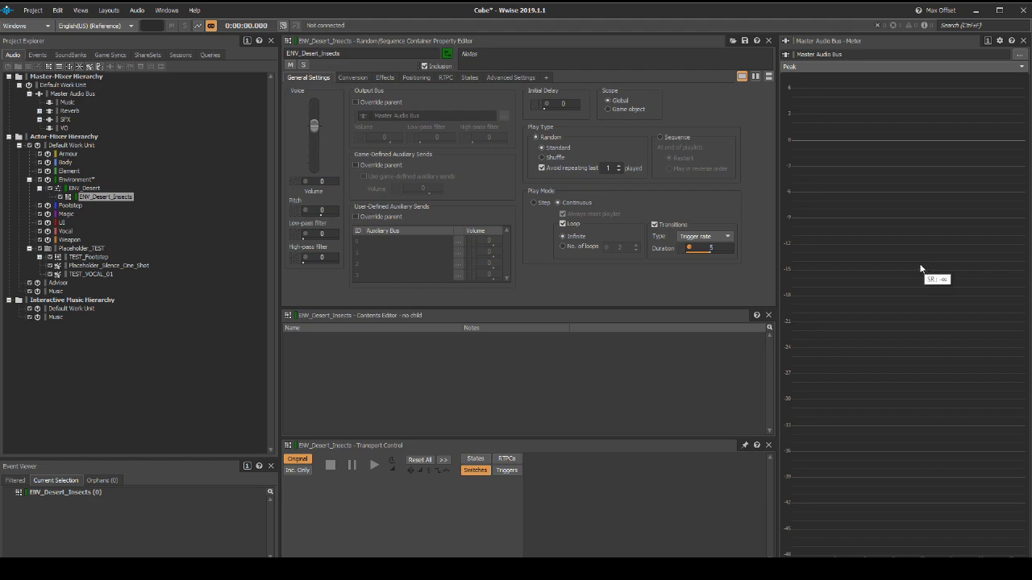
Add and duplicate a child random container under ENV_Desert_Insects, naming one ENV_Desert_Insects_Cricket.
{"action": "right_click", "coordinate": [122, 197]}
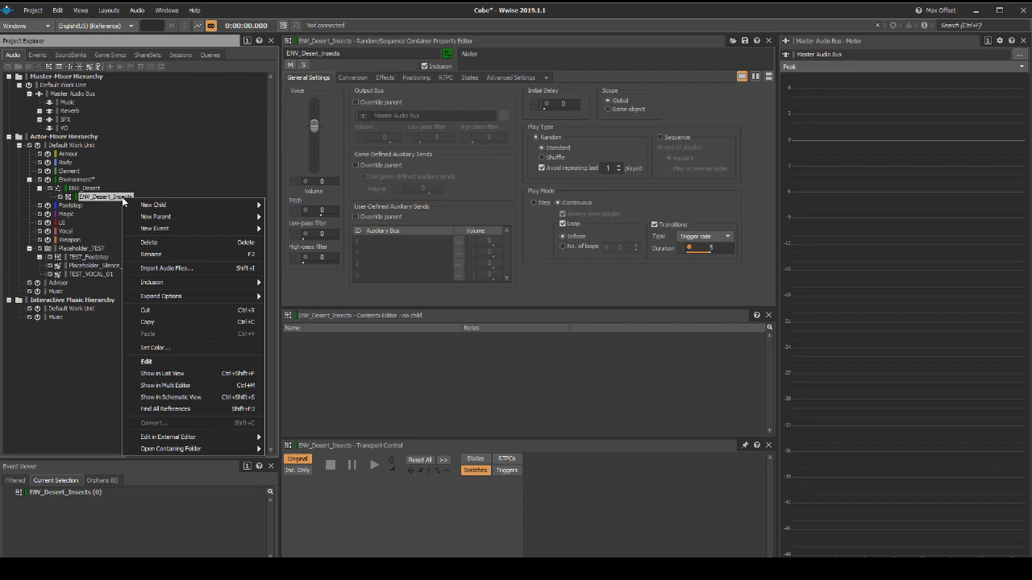
{"action": "mouse_move", "coordinate": [194, 205]}
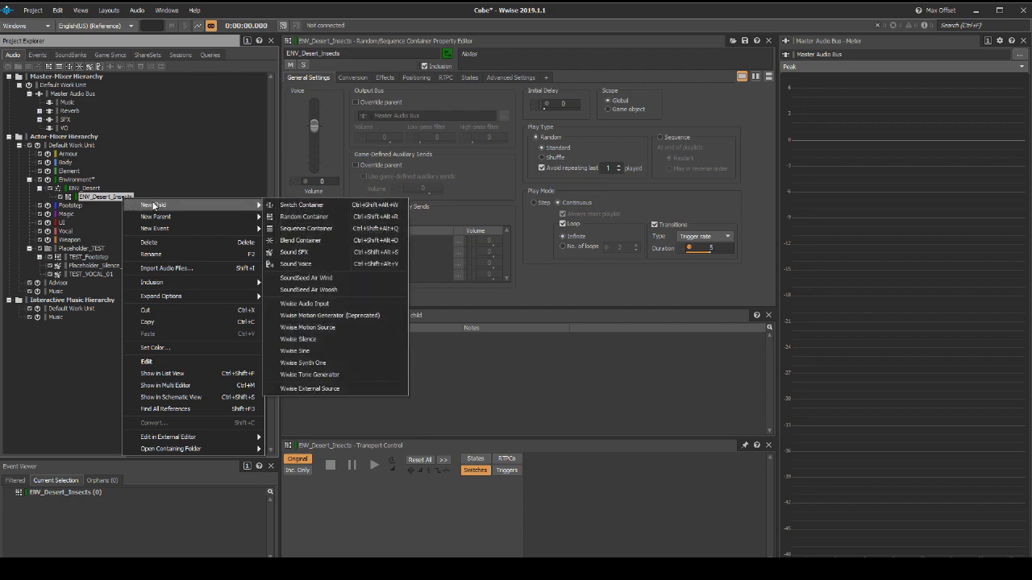
{"action": "left_click", "coordinate": [309, 218]}
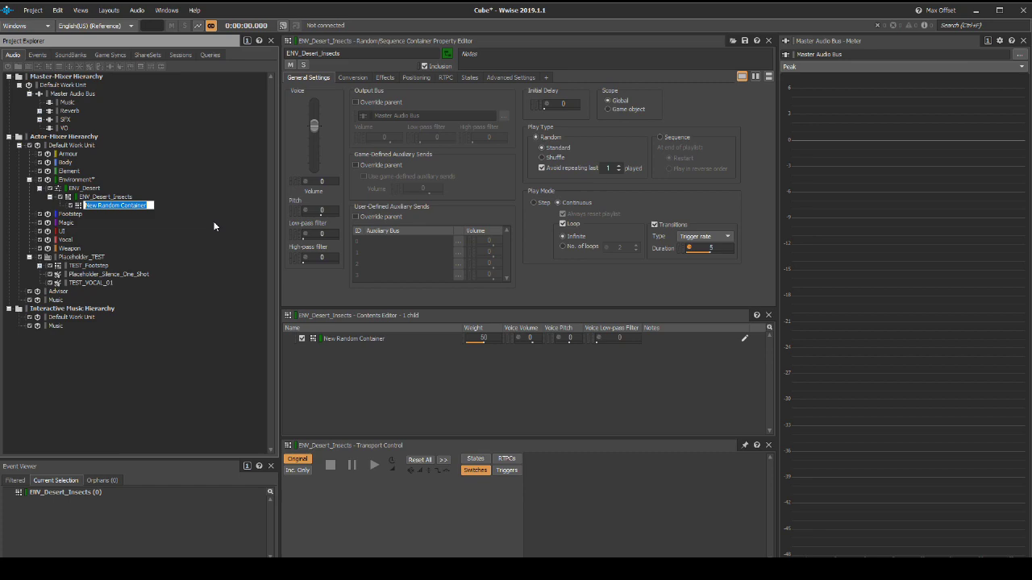
{"action": "key", "text": "Return"}
{"action": "left_click", "coordinate": [142, 207]}
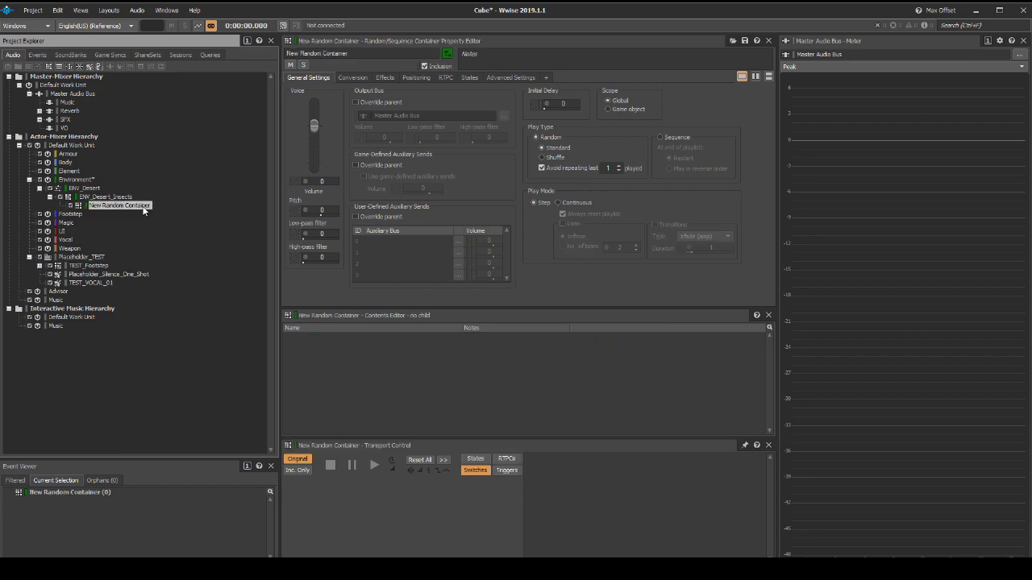
{"action": "key", "text": "F2"}
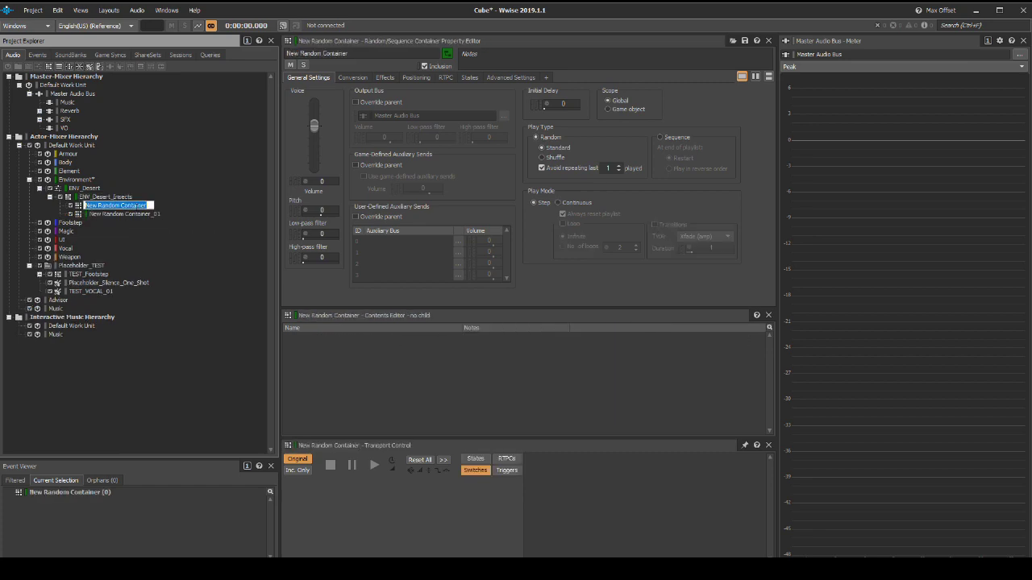
{"action": "type", "text": "ENV_Desert_Insects"}
{"action": "type", "text": "_Cricket"}
{"action": "key", "text": "Return"}
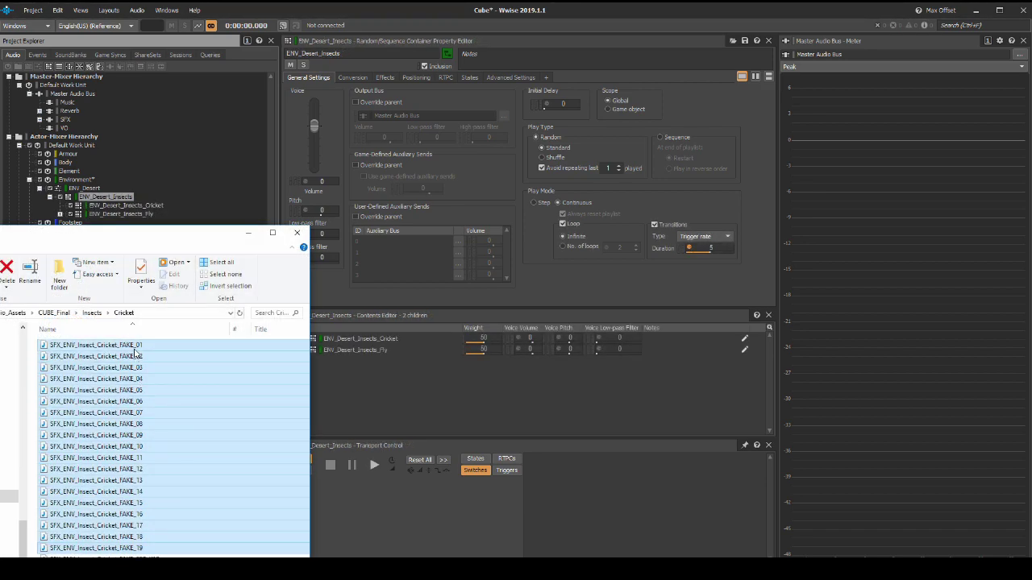
Import the cricket WAVs into ENV_Desert_Insects_Cricket with Environment\Insects as the originals folder.
{"action": "left_click_drag", "start_coordinate": [135, 353], "coordinate": [155, 211]}
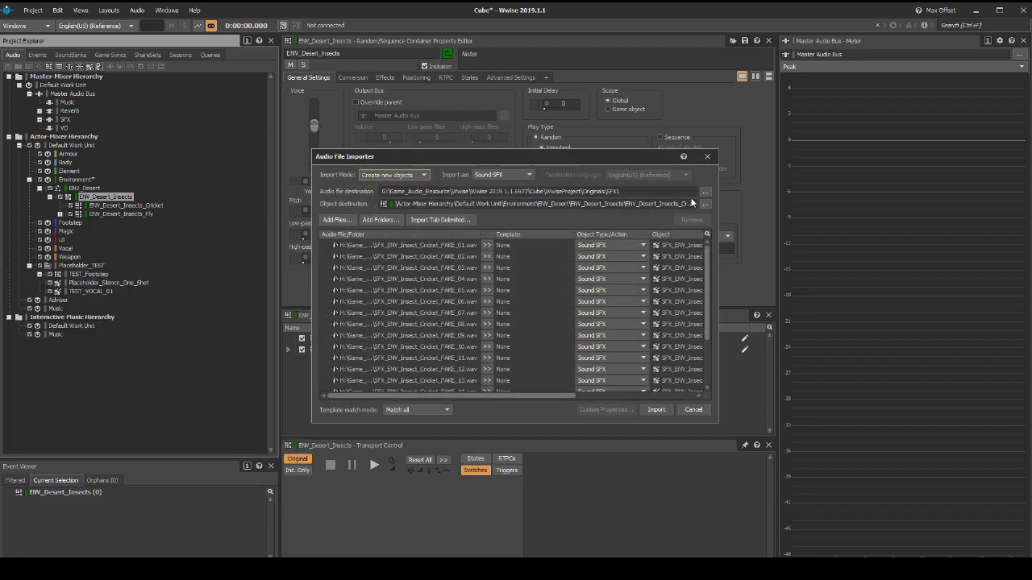
{"action": "left_click", "coordinate": [704, 194]}
{"action": "double_click", "coordinate": [472, 240]}
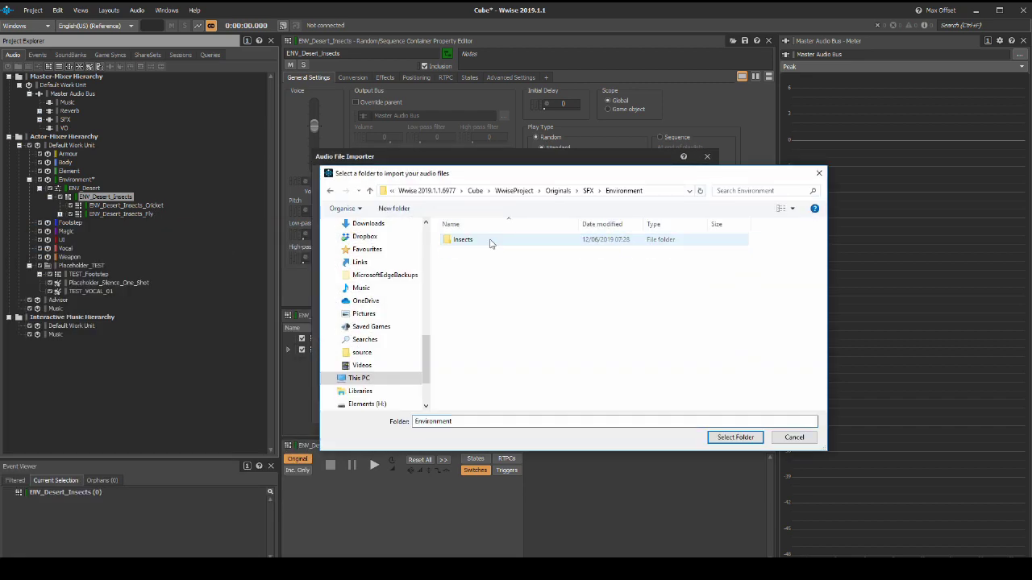
{"action": "left_click", "coordinate": [490, 243]}
{"action": "double_click", "coordinate": [490, 244]}
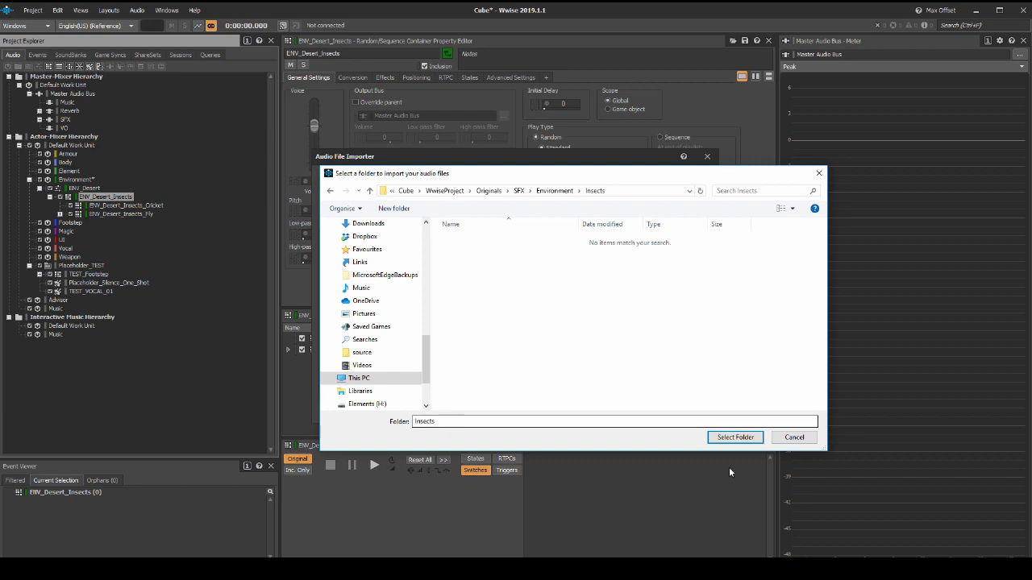
{"action": "left_click", "coordinate": [734, 439]}
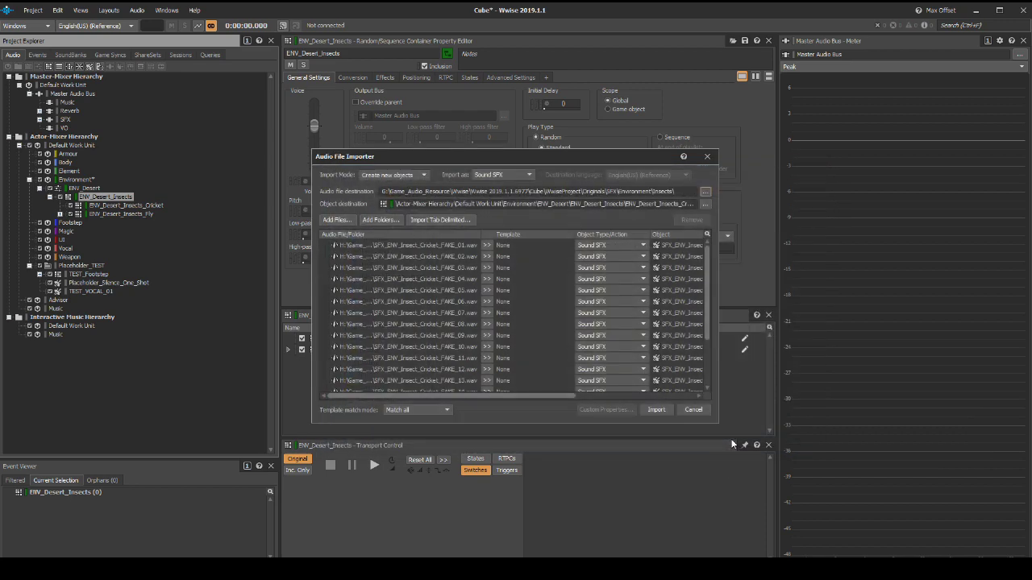
{"action": "left_click", "coordinate": [656, 409]}
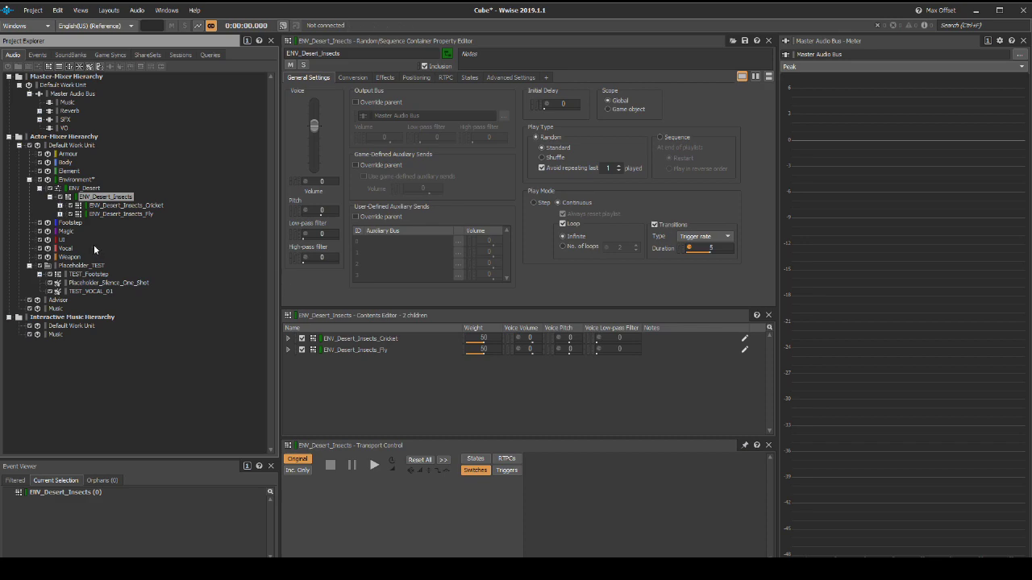
Audition ENV_Desert_Insects twice, stopping playback after each listen.
{"action": "key", "text": "space"}
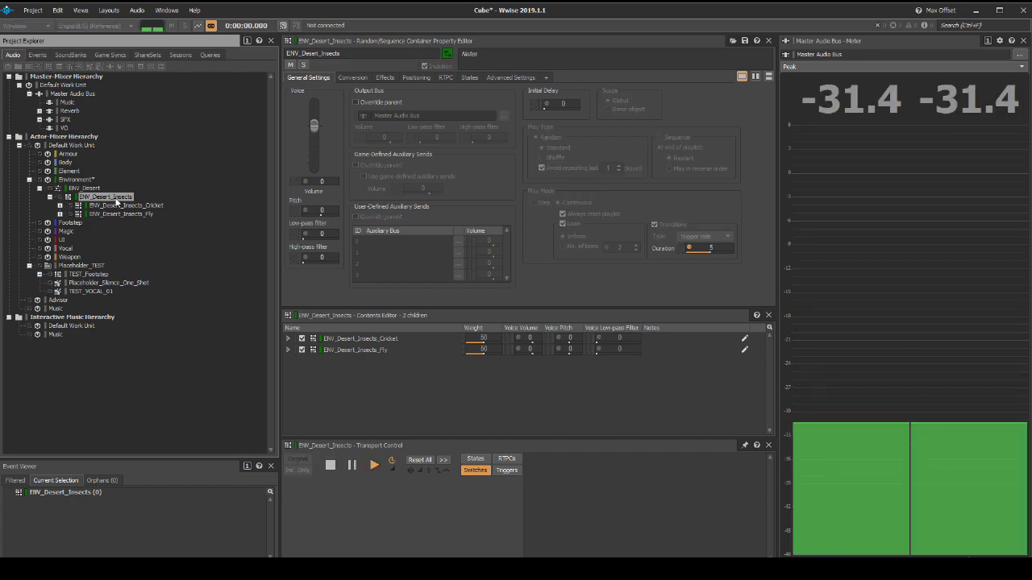
{"action": "key", "text": "space"}
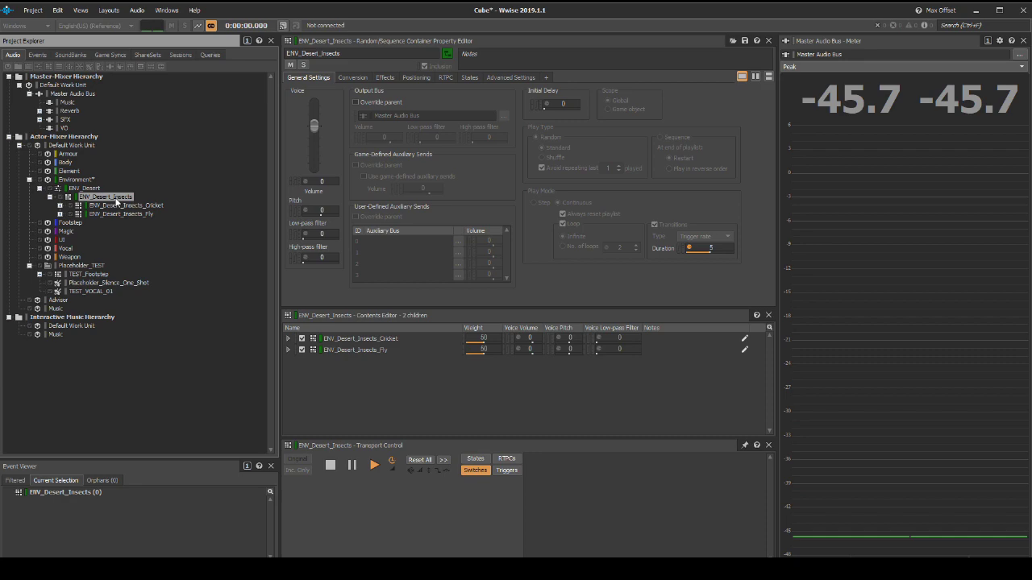
{"action": "key", "text": "space"}
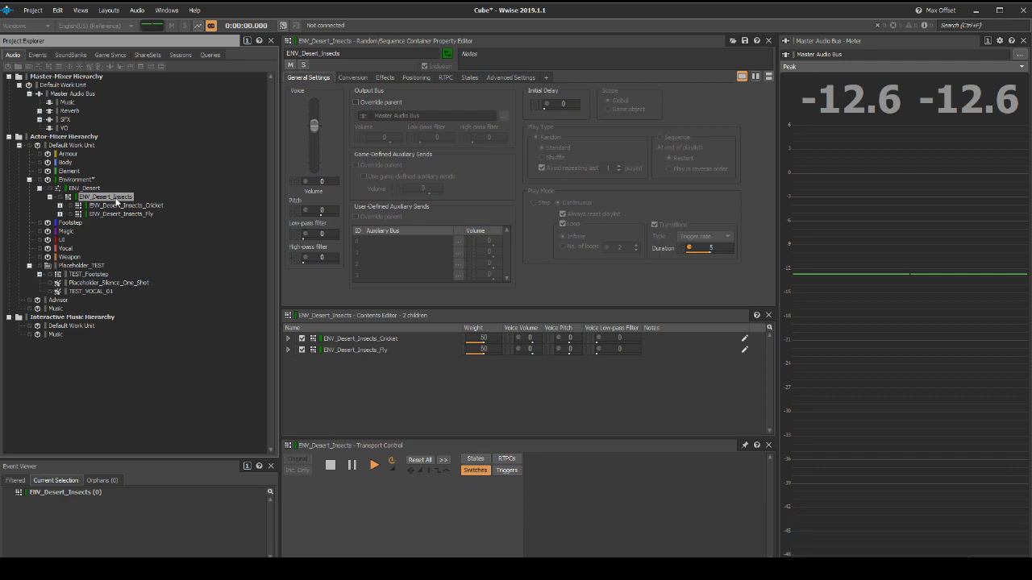
{"action": "key", "text": "space"}
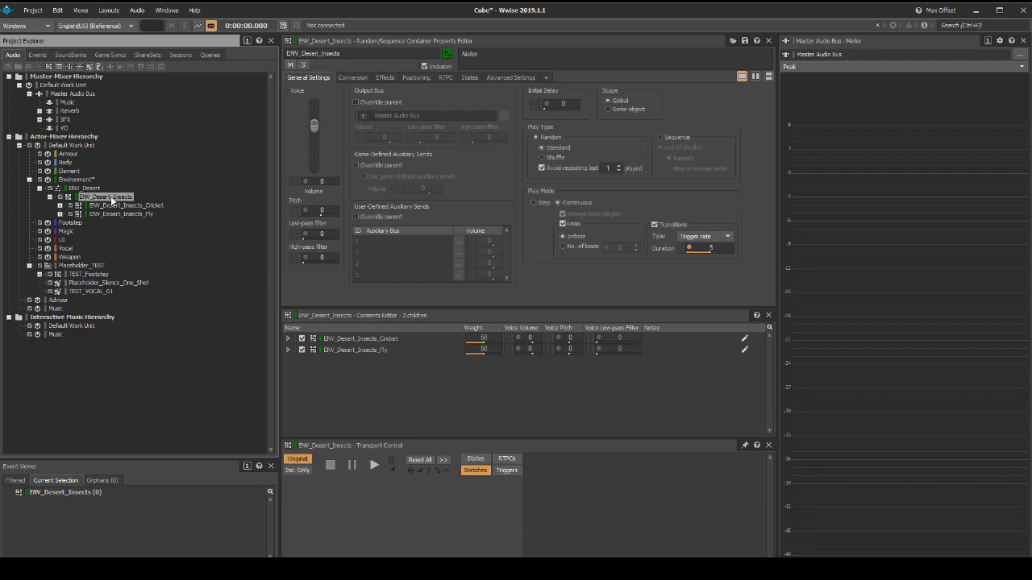
{"action": "right_click", "coordinate": [112, 202]}
Paste a copy of ENV_Desert_Insects into ENV_Desert and expand it.
{"action": "left_click", "coordinate": [121, 324]}
{"action": "left_click", "coordinate": [93, 189]}
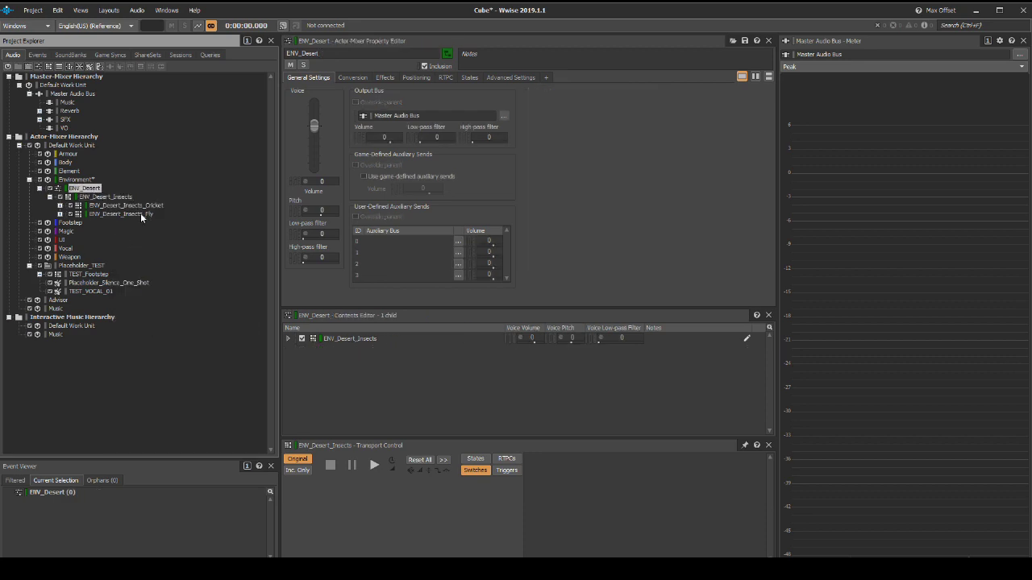
{"action": "key", "text": "ctrl+v"}
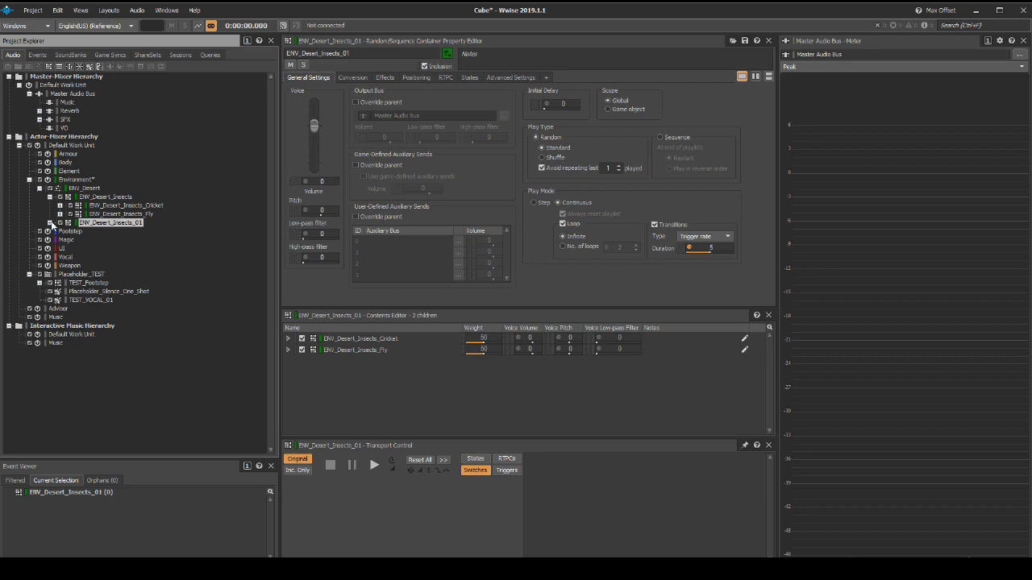
{"action": "left_click", "coordinate": [50, 222]}
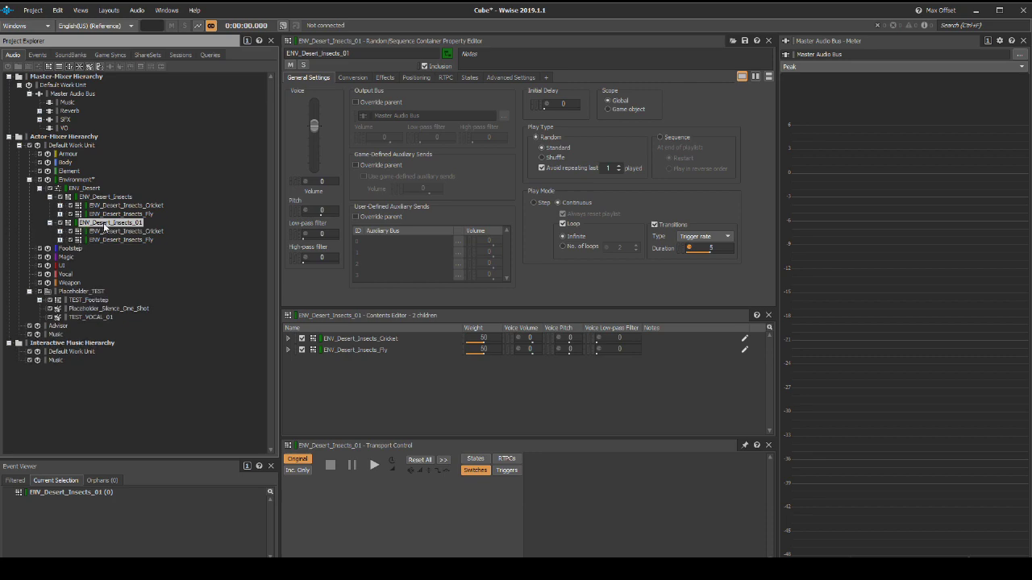
Rename the copy ENV_Desert_Bird and its children ENV_Desert_Bird_Hawk and ENV_Desert_Bird_Buzzard.
{"action": "double_click", "coordinate": [104, 226]}
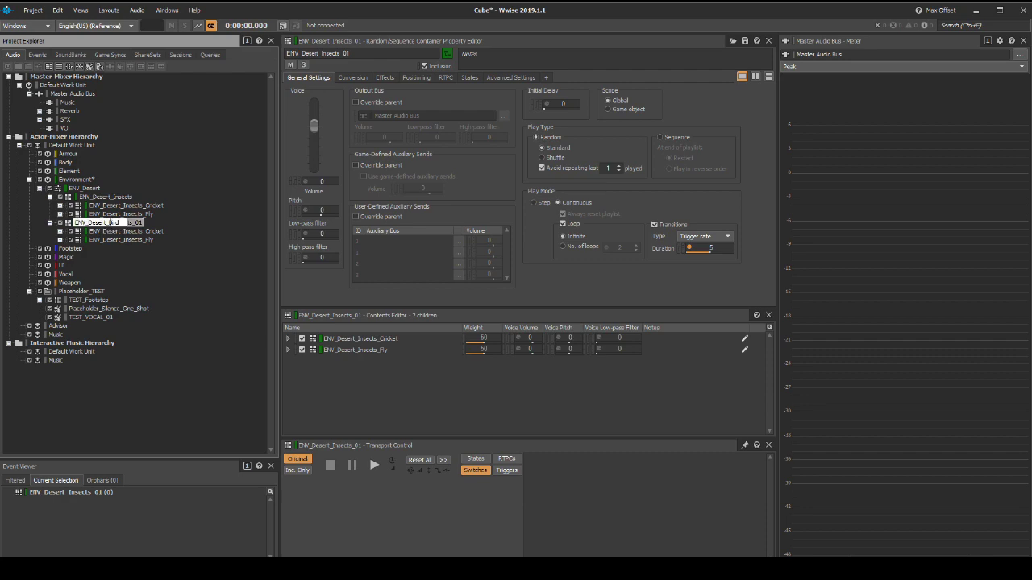
{"action": "type", "text": "Bird"}
{"action": "key", "text": "Return"}
{"action": "double_click", "coordinate": [121, 231]}
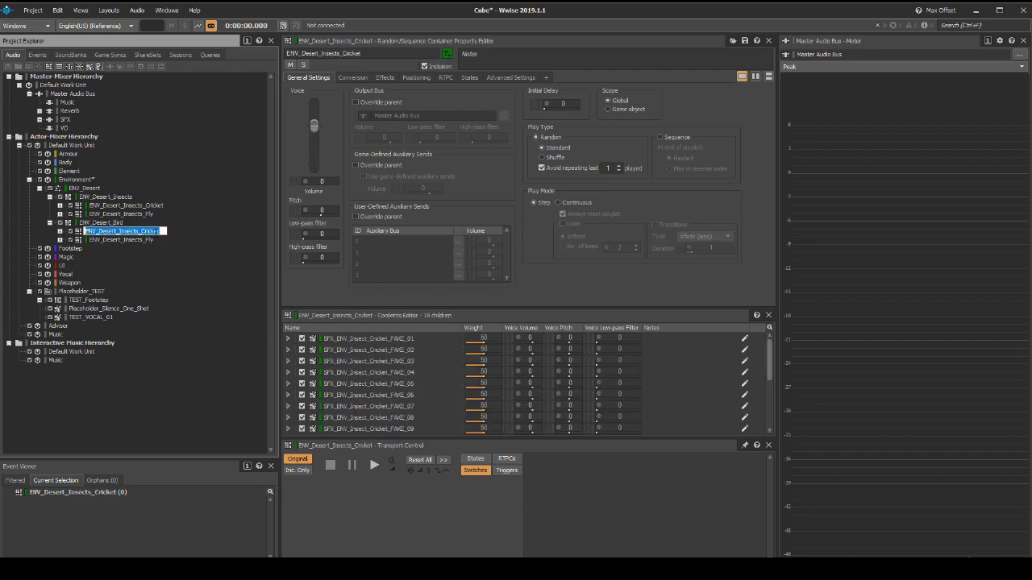
{"action": "type", "text": "ENV_Desert_Bird_Hawk"}
{"action": "key", "text": "Return"}
{"action": "double_click", "coordinate": [121, 239]}
{"action": "type", "text": "ENV_Desert_Bird"}
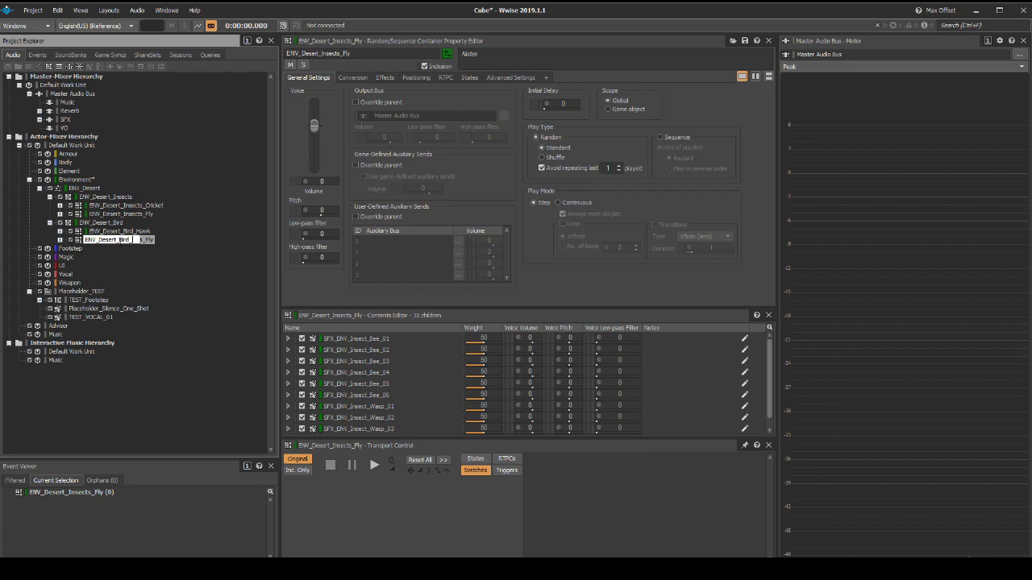
{"action": "type", "text": "_Buzzard"}
Delete the copied cricket, bee and wasp sounds from the Hawk and Buzzard containers.
{"action": "key", "text": "Return"}
{"action": "left_click", "coordinate": [61, 232]}
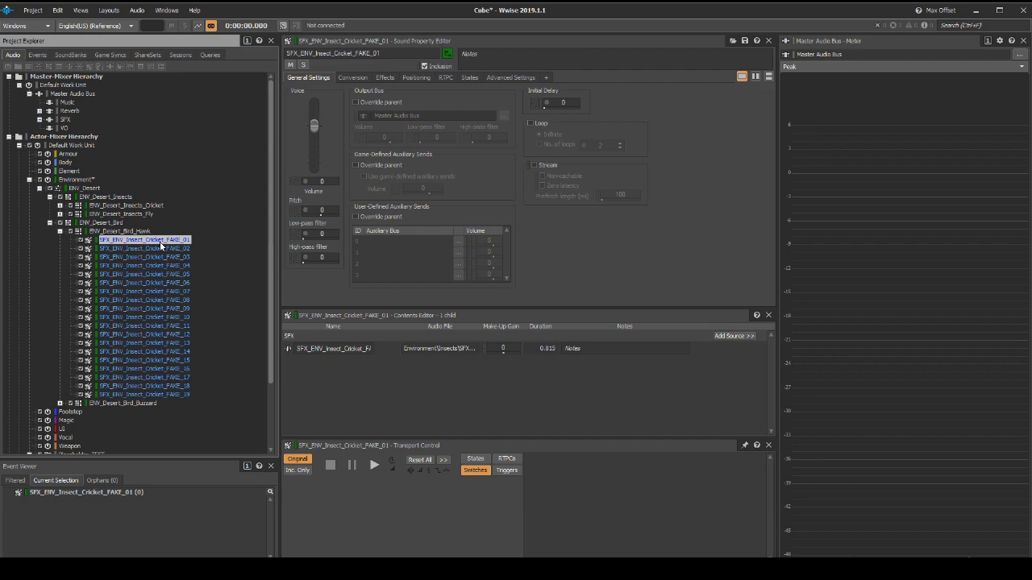
{"action": "left_click", "coordinate": [185, 395], "text": "shift"}
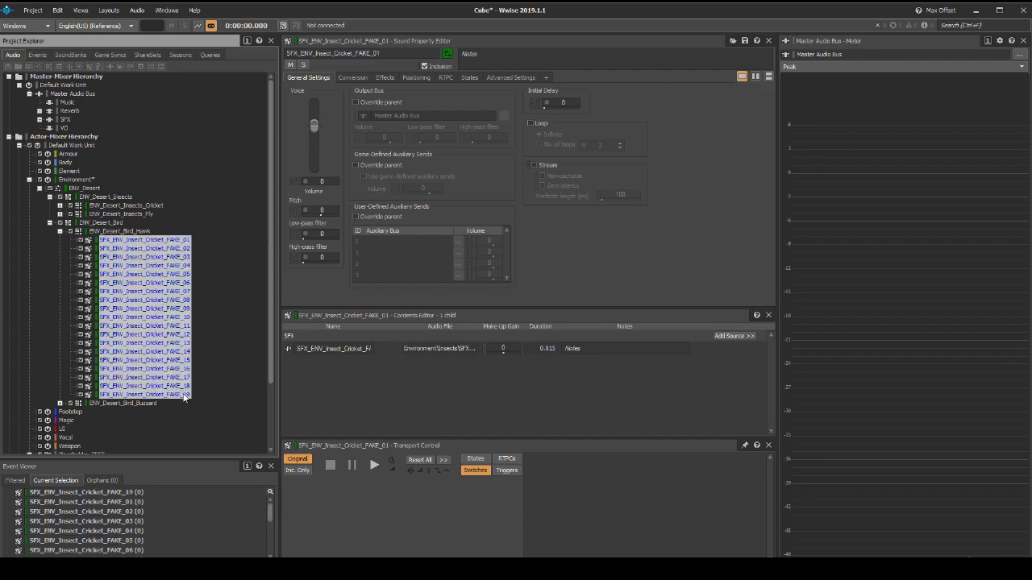
{"action": "key", "text": "Delete"}
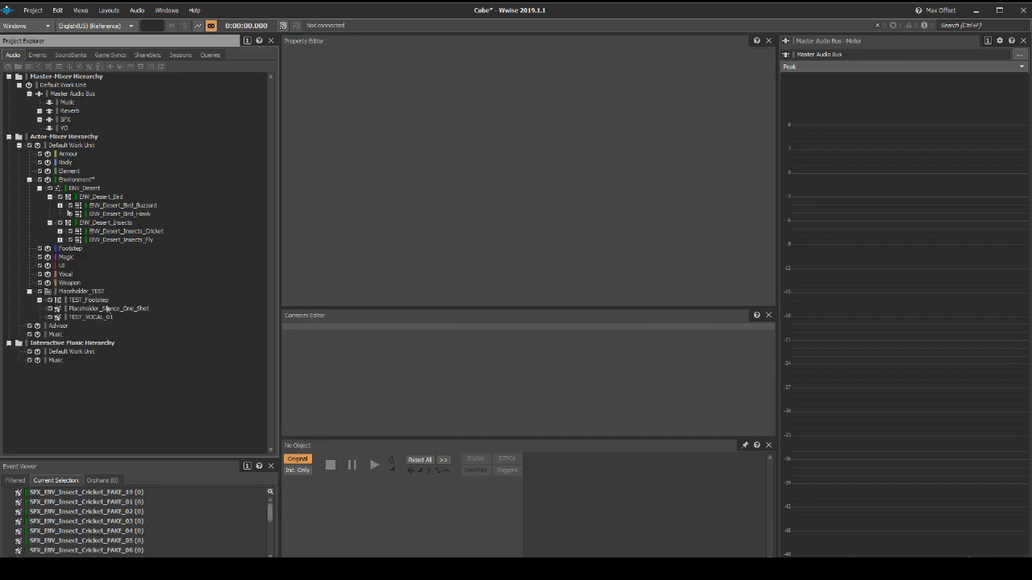
{"action": "left_click", "coordinate": [60, 206]}
{"action": "left_click", "coordinate": [125, 215]}
{"action": "left_click", "coordinate": [151, 289], "text": "shift"}
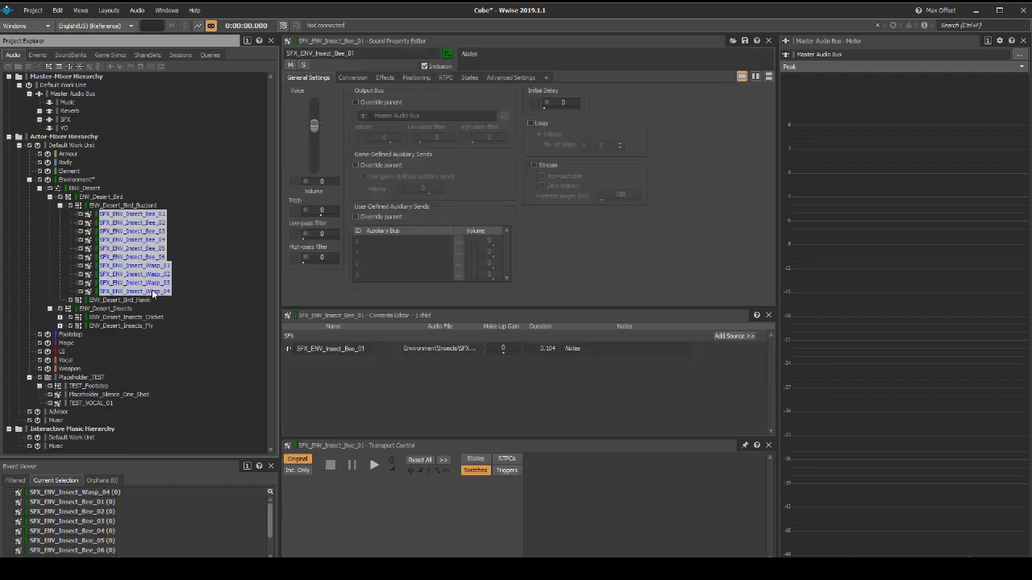
{"action": "key", "text": "Delete"}
Paste Placeholder_Silence_One_Shot into both ENV_Desert_Bird_Buzzard and ENV_Desert_Bird_Hawk.
{"action": "right_click", "coordinate": [125, 309]}
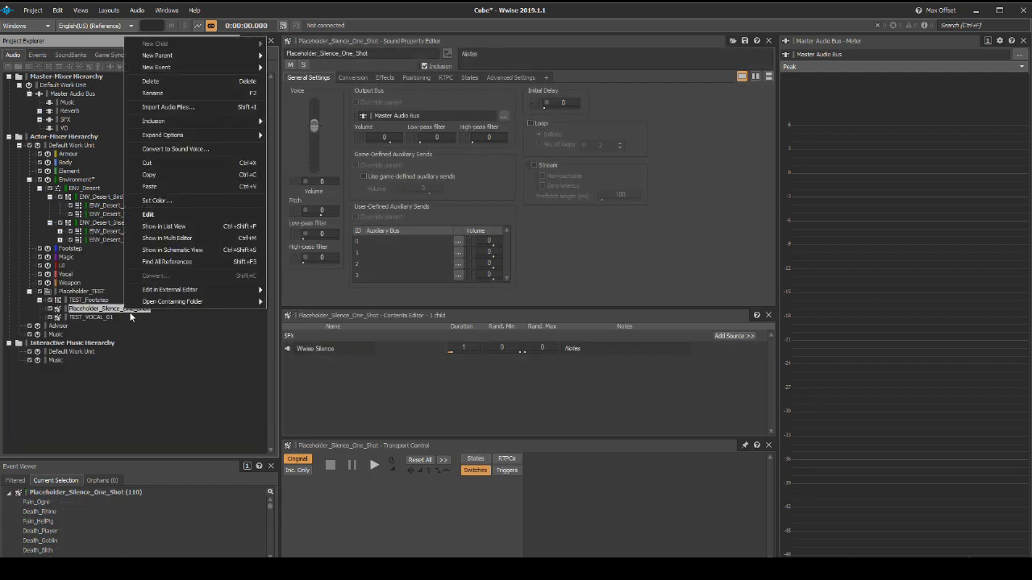
{"action": "left_click", "coordinate": [165, 175]}
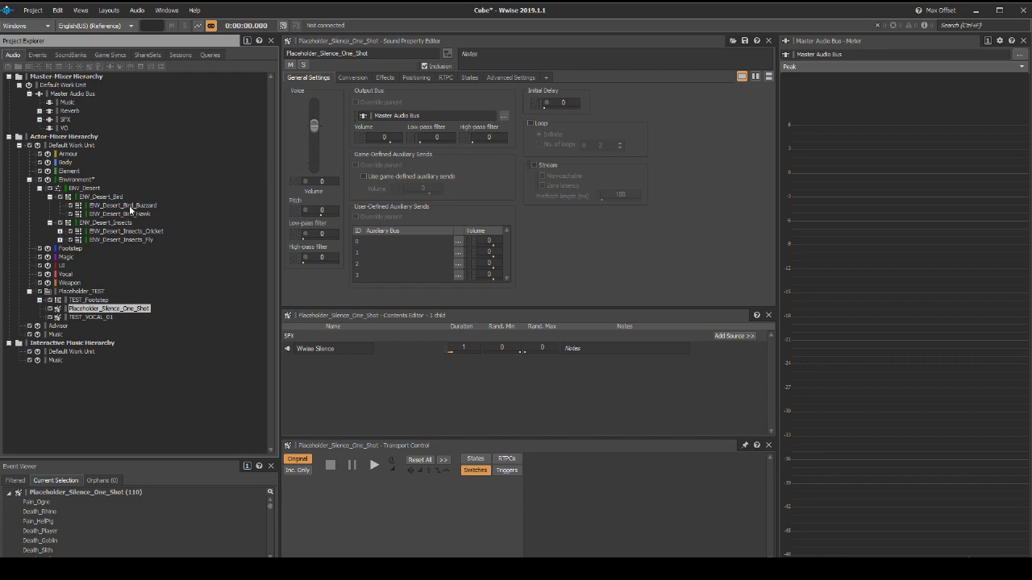
{"action": "left_click", "coordinate": [129, 205]}
{"action": "right_click", "coordinate": [129, 207]}
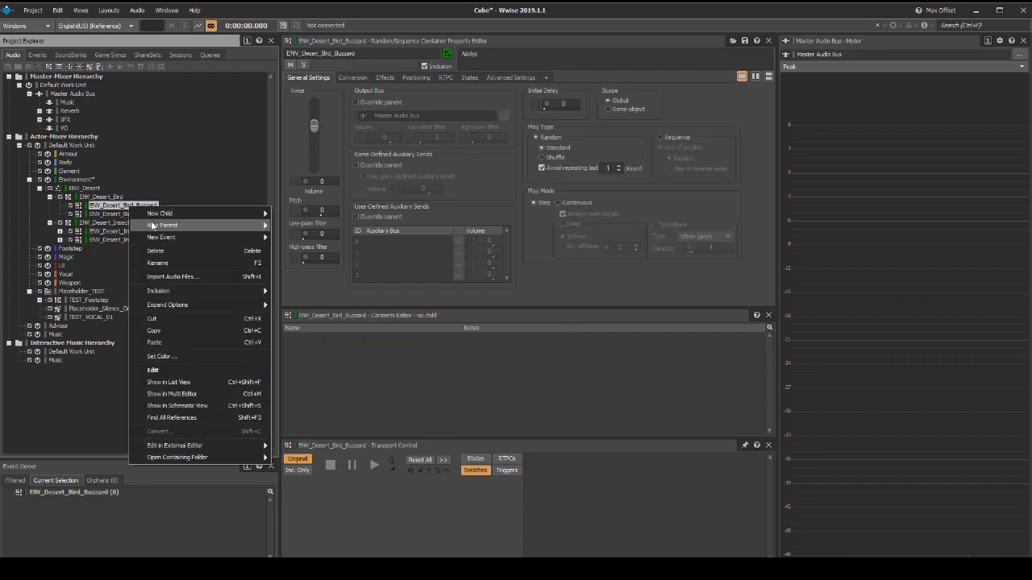
{"action": "left_click", "coordinate": [165, 342]}
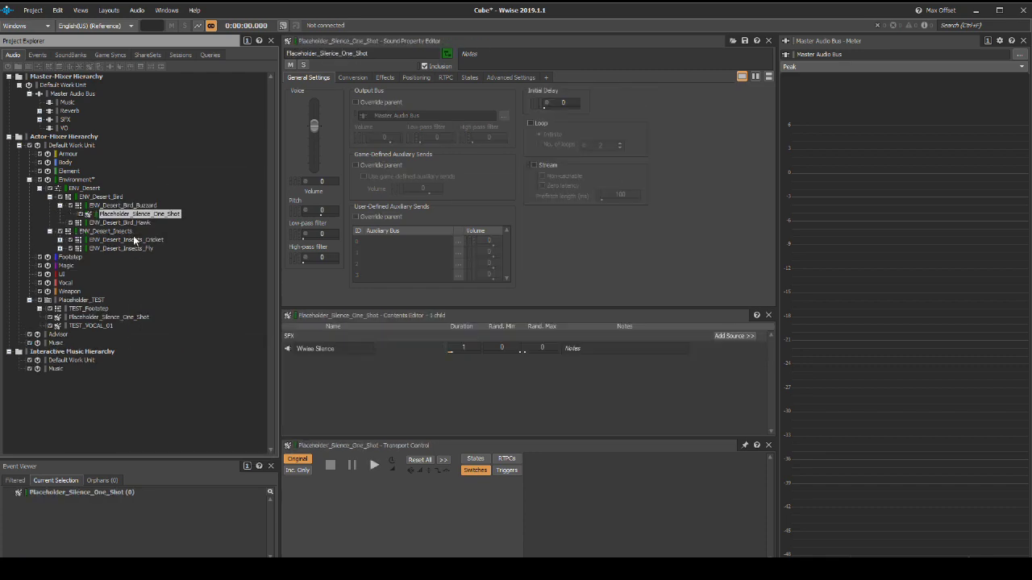
{"action": "right_click", "coordinate": [133, 224]}
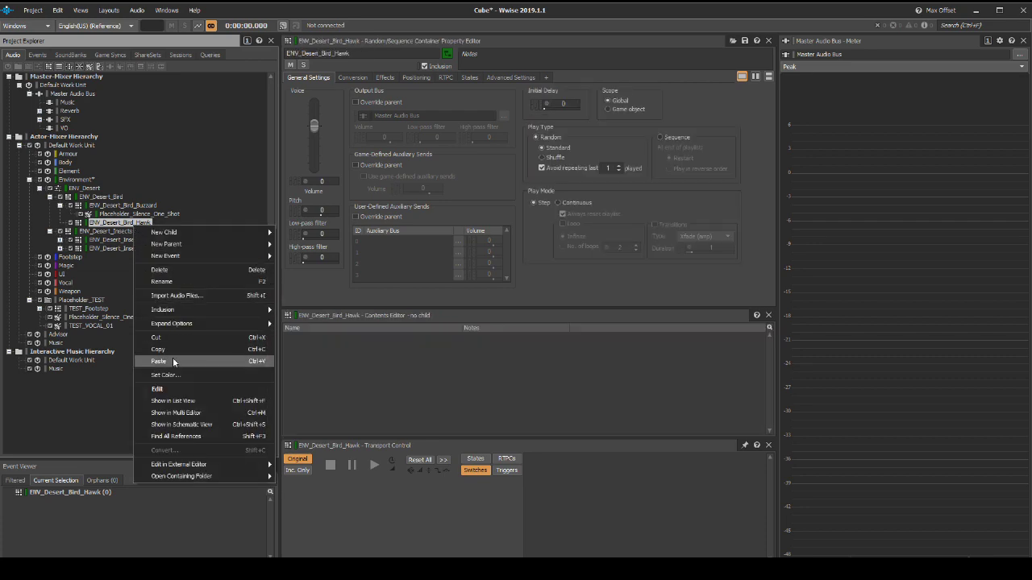
{"action": "left_click", "coordinate": [172, 360]}
{"action": "left_click", "coordinate": [60, 222]}
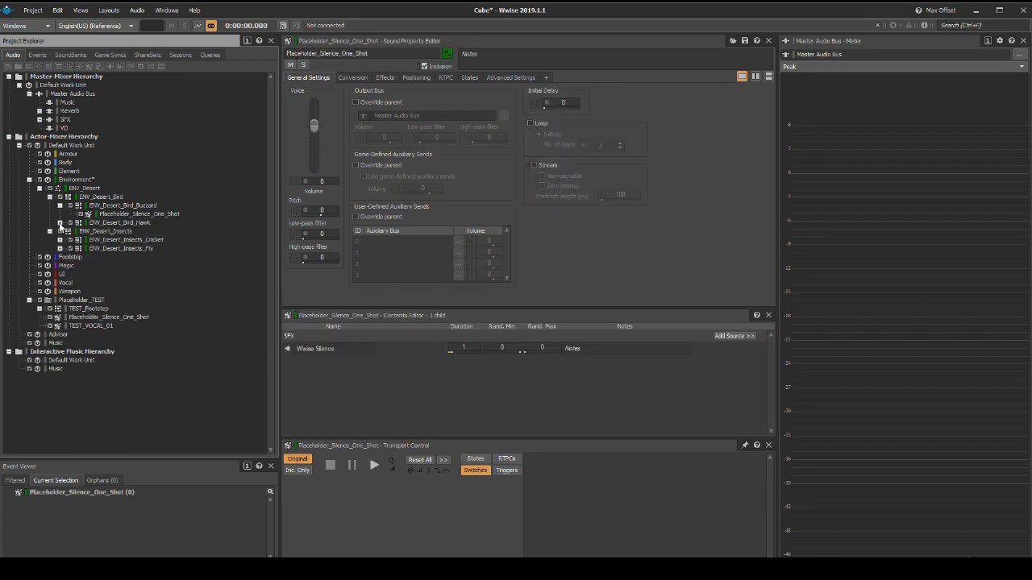
{"action": "left_click", "coordinate": [60, 206]}
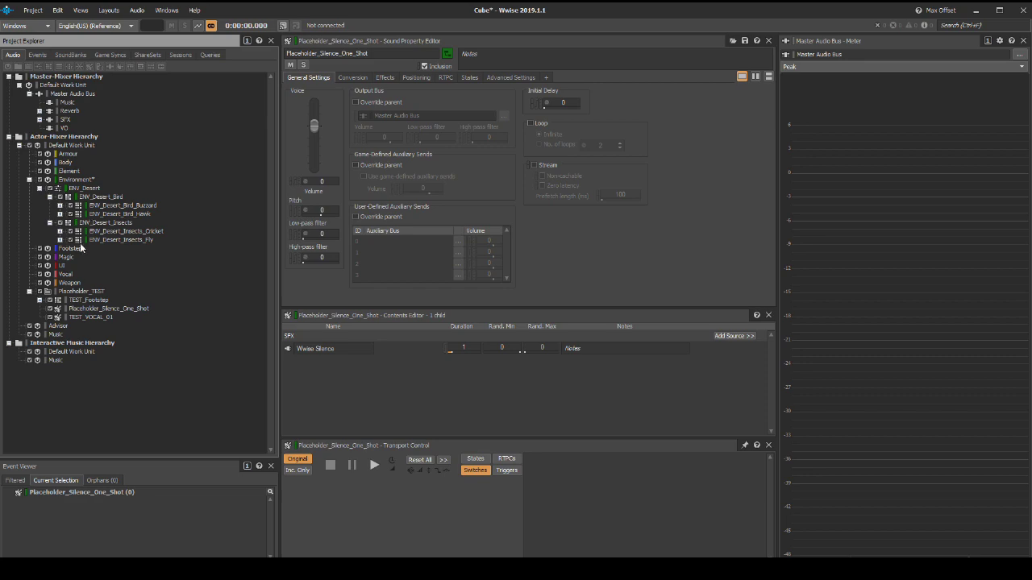
Add a new actor-mixer named ELM_Wind_Warm under the Element actor-mixer.
{"action": "right_click", "coordinate": [69, 172]}
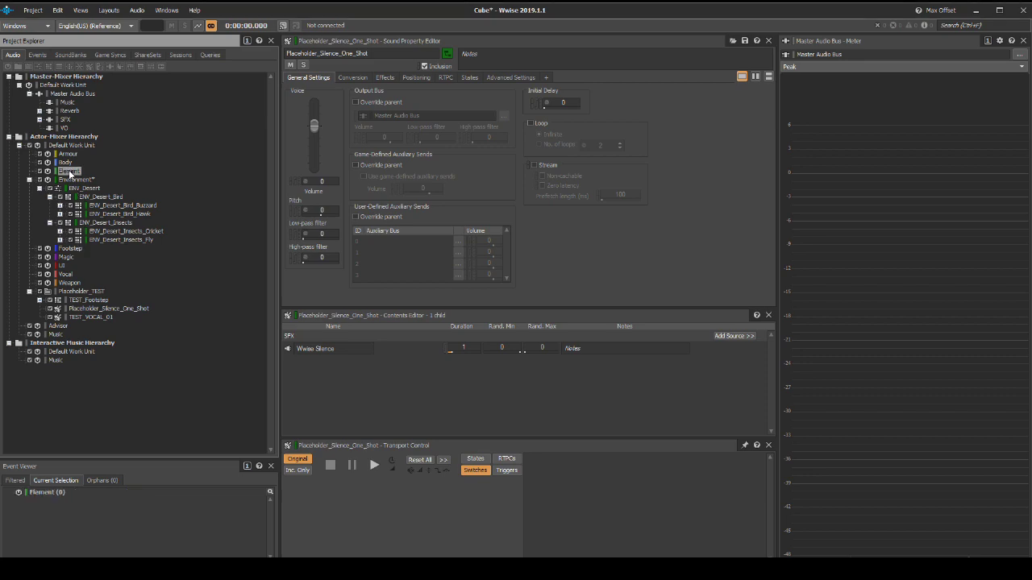
{"action": "mouse_move", "coordinate": [88, 178]}
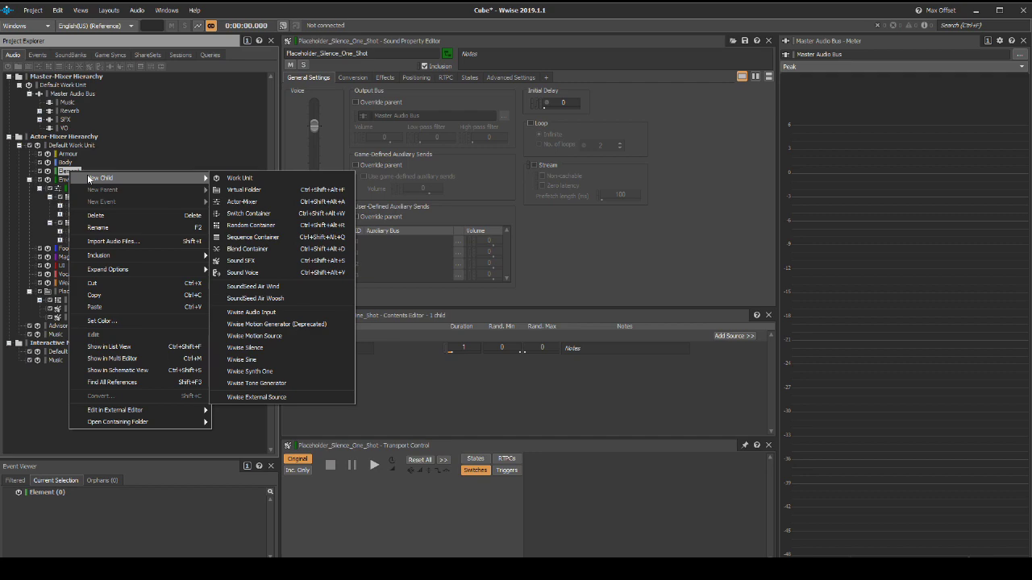
{"action": "left_click", "coordinate": [243, 202]}
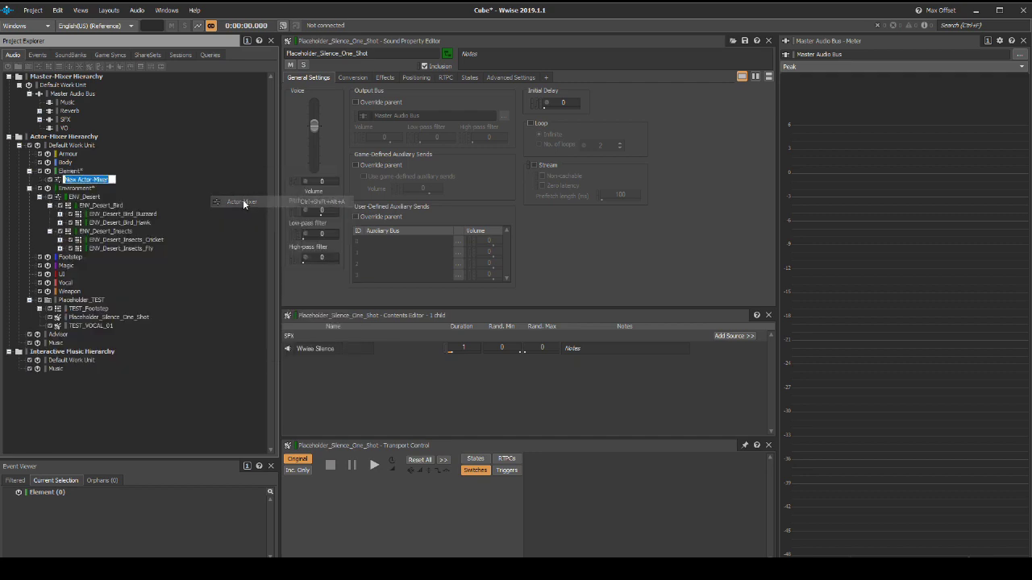
{"action": "type", "text": "ELM_Wind_Warm"}
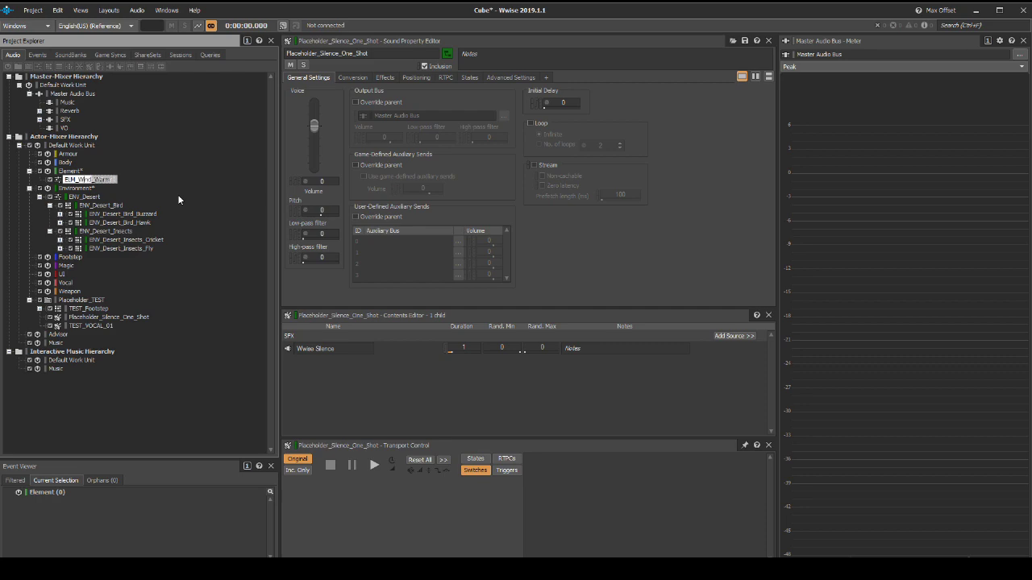
{"action": "key", "text": "Return"}
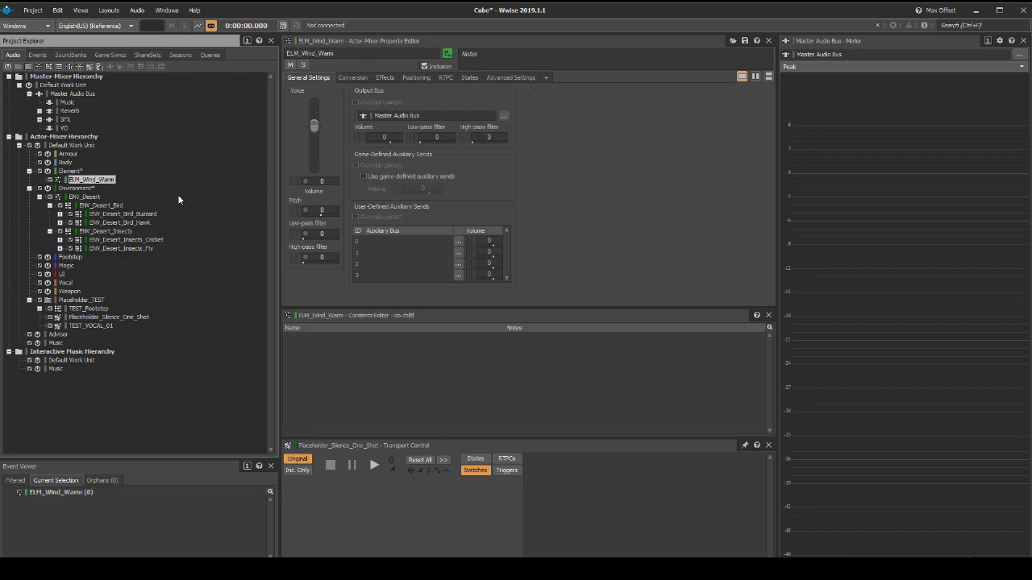
Copy the ENV_Desert_Insect container and paste it into ELM_Wind_Warm.
{"action": "left_click", "coordinate": [113, 232]}
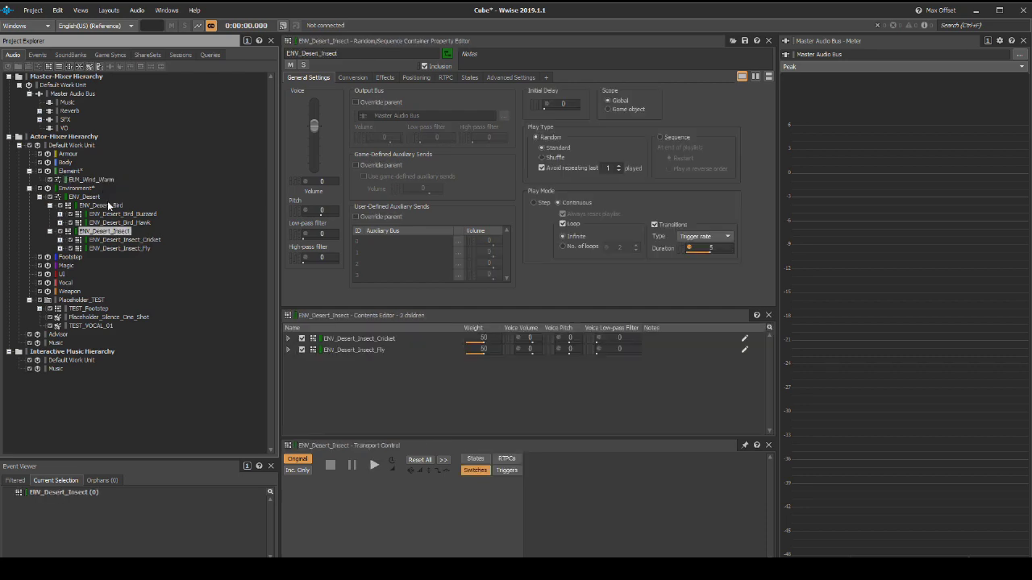
{"action": "right_click", "coordinate": [115, 232]}
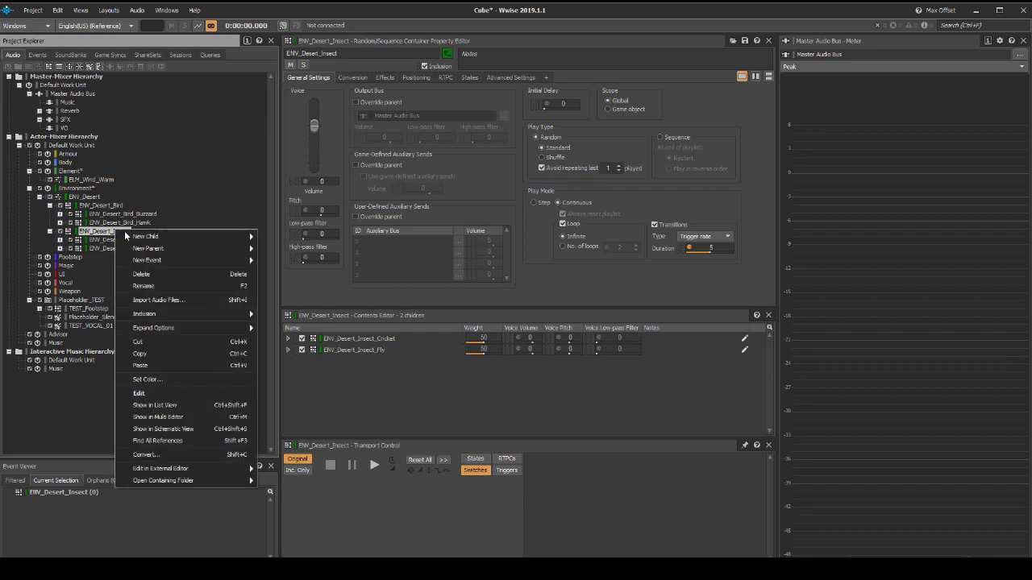
{"action": "left_click", "coordinate": [140, 354]}
{"action": "right_click", "coordinate": [107, 181]}
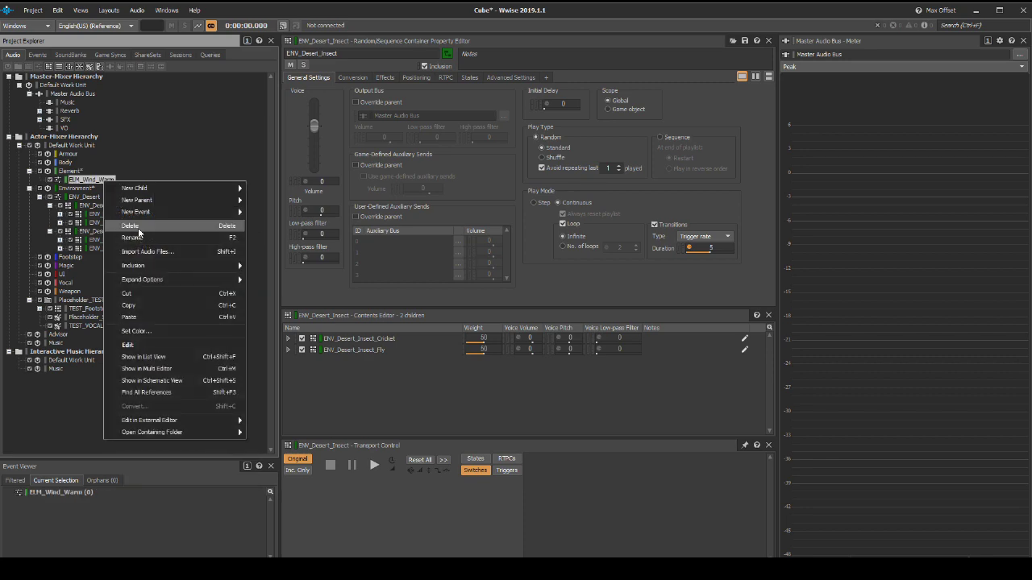
{"action": "left_click", "coordinate": [143, 316]}
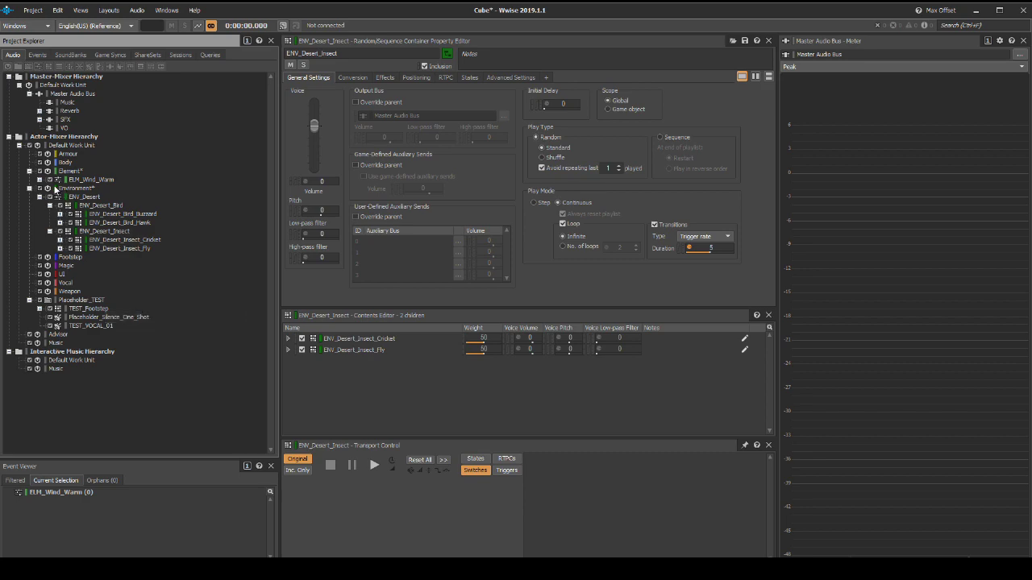
{"action": "left_click", "coordinate": [41, 179]}
Rename the pasted container ELM_Wind_Warm_Gust_Sand.
{"action": "left_click", "coordinate": [90, 179]}
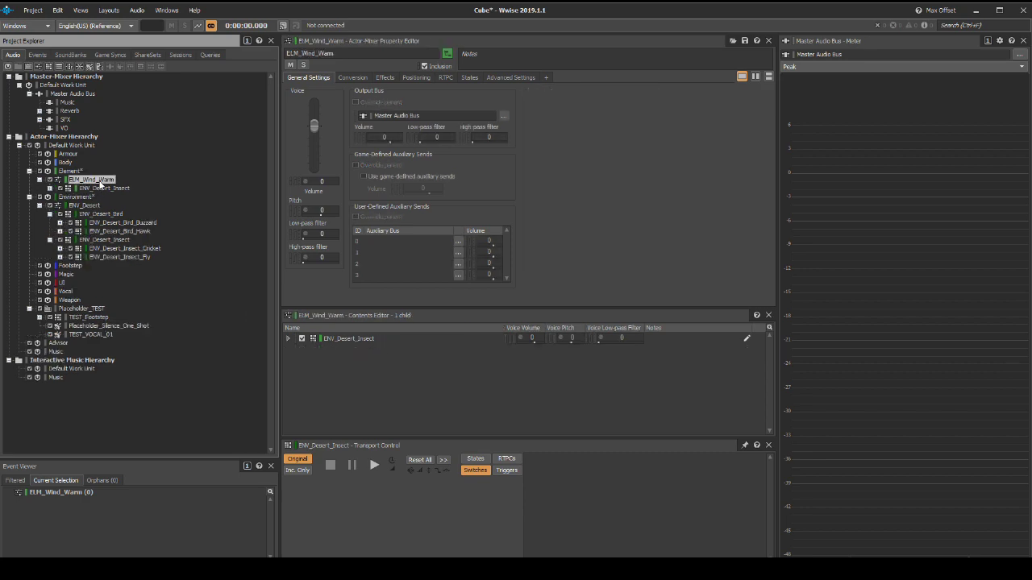
{"action": "key", "text": "F2"}
{"action": "left_click", "coordinate": [113, 189]}
{"action": "key", "text": "F2"}
{"action": "key", "text": "ctrl+v"}
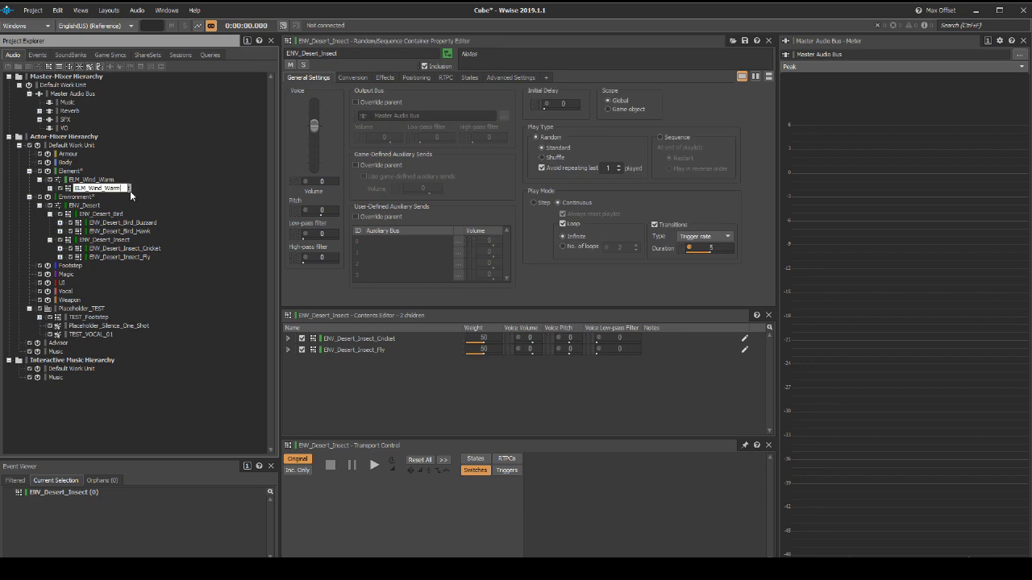
{"action": "type", "text": "_Gust_Sand"}
{"action": "key", "text": "Return"}
Delete the copied Cricket and Fly containers from ELM_Wind_Warm_Gust_Sand.
{"action": "double_click", "coordinate": [130, 191]}
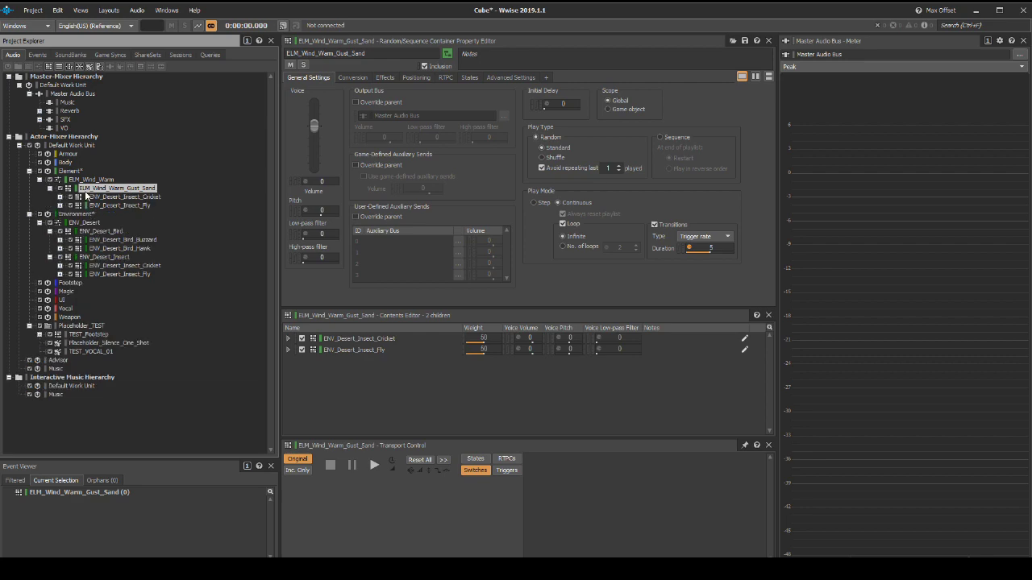
{"action": "left_click", "coordinate": [92, 196]}
{"action": "left_click", "coordinate": [118, 206], "text": "shift"}
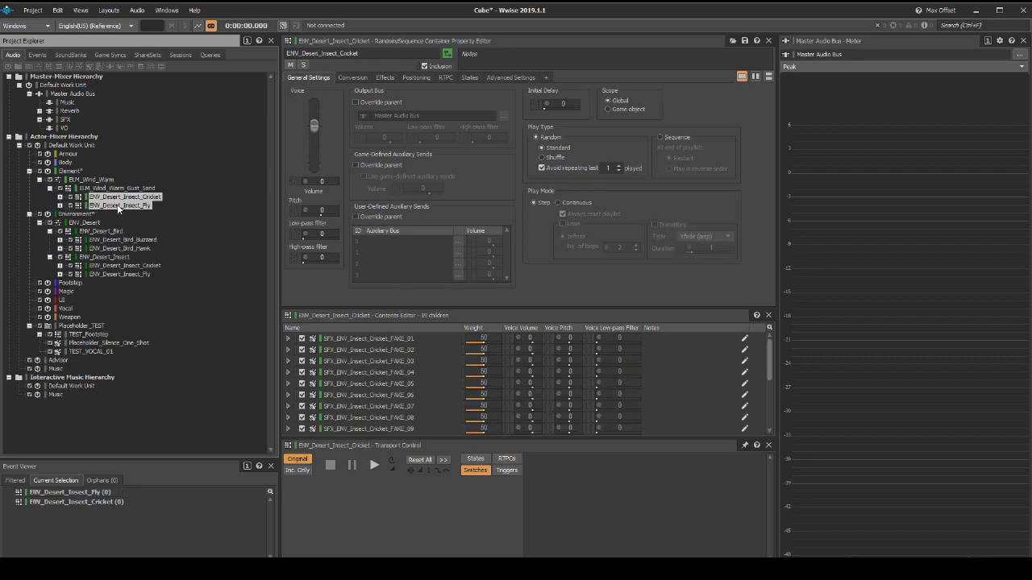
{"action": "key", "text": "Delete"}
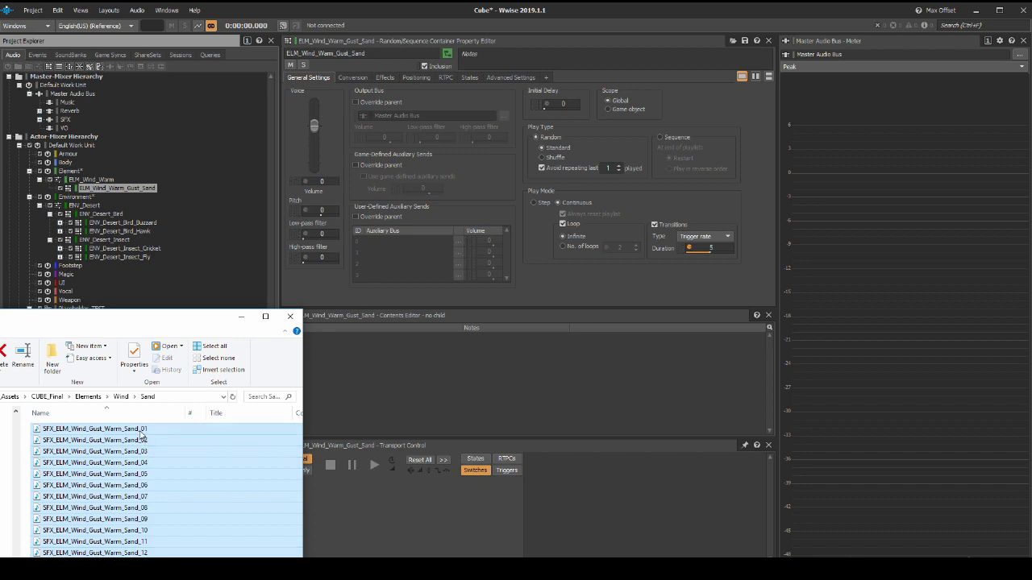
Import the 12 sand gust files into ELM_Wind_Warm_Gust_Sand, stored under Element\Wind.
{"action": "left_click_drag", "start_coordinate": [141, 436], "coordinate": [144, 191]}
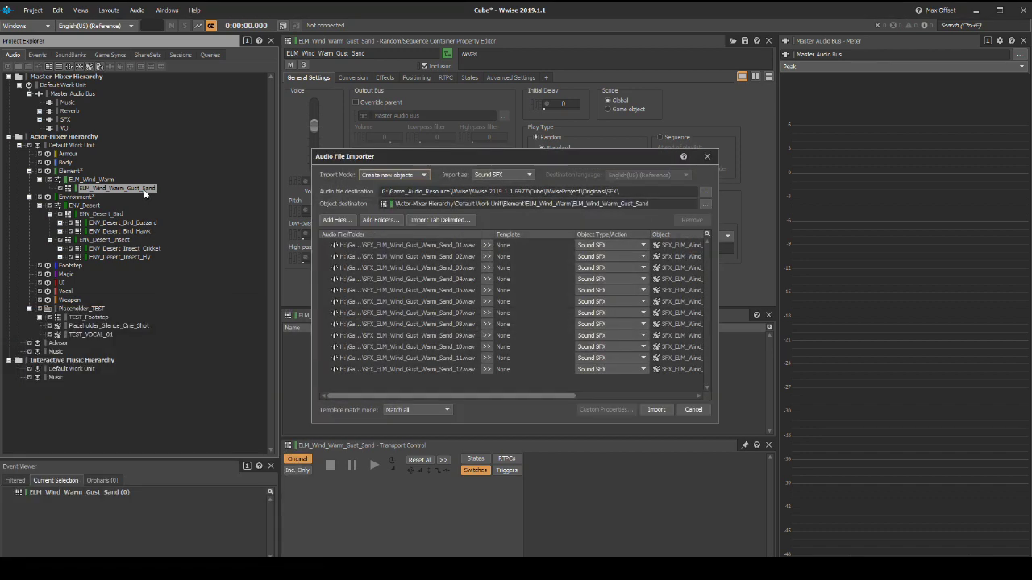
{"action": "left_click", "coordinate": [704, 192]}
{"action": "double_click", "coordinate": [483, 239]}
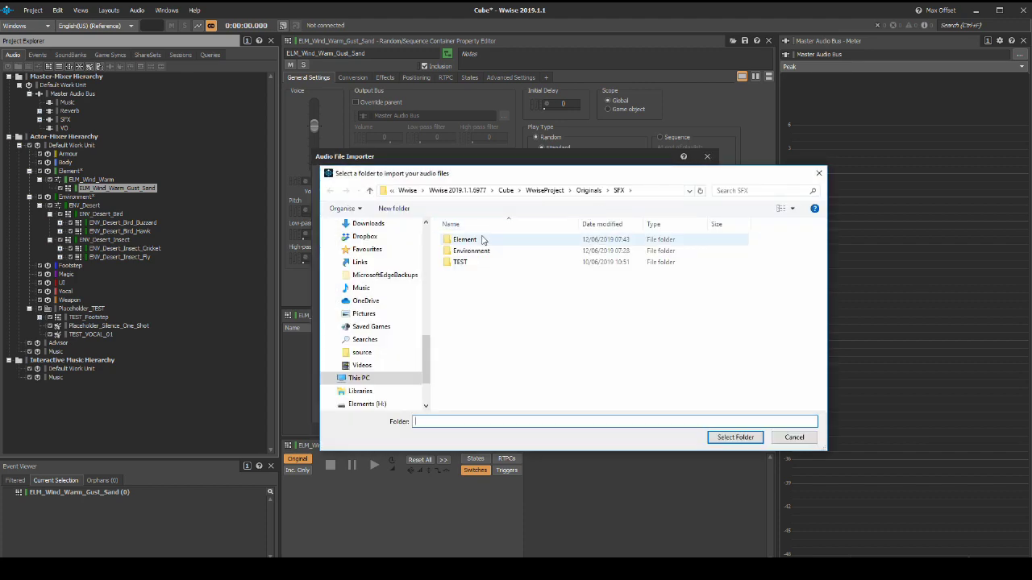
{"action": "double_click", "coordinate": [482, 239]}
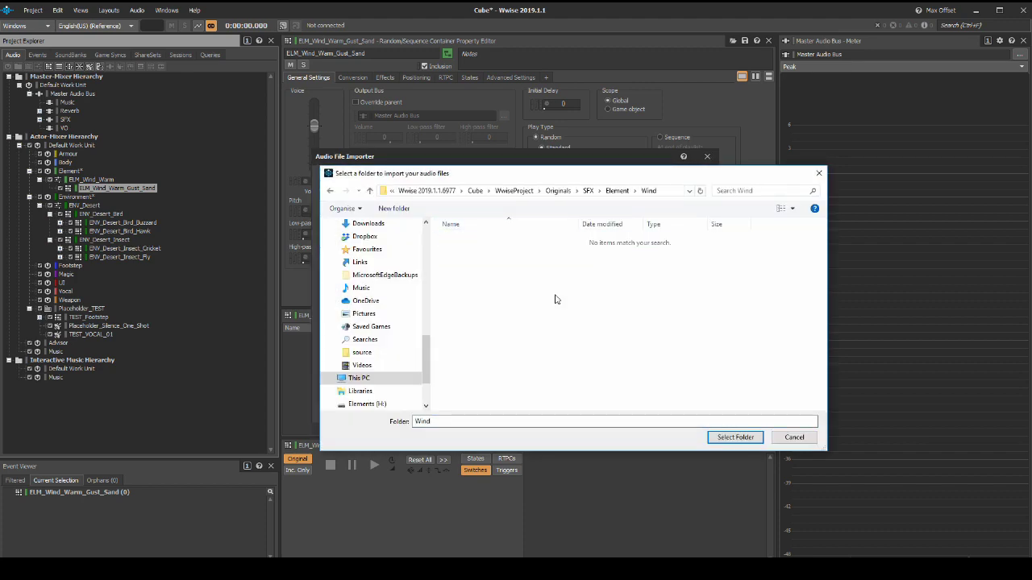
{"action": "left_click", "coordinate": [734, 437]}
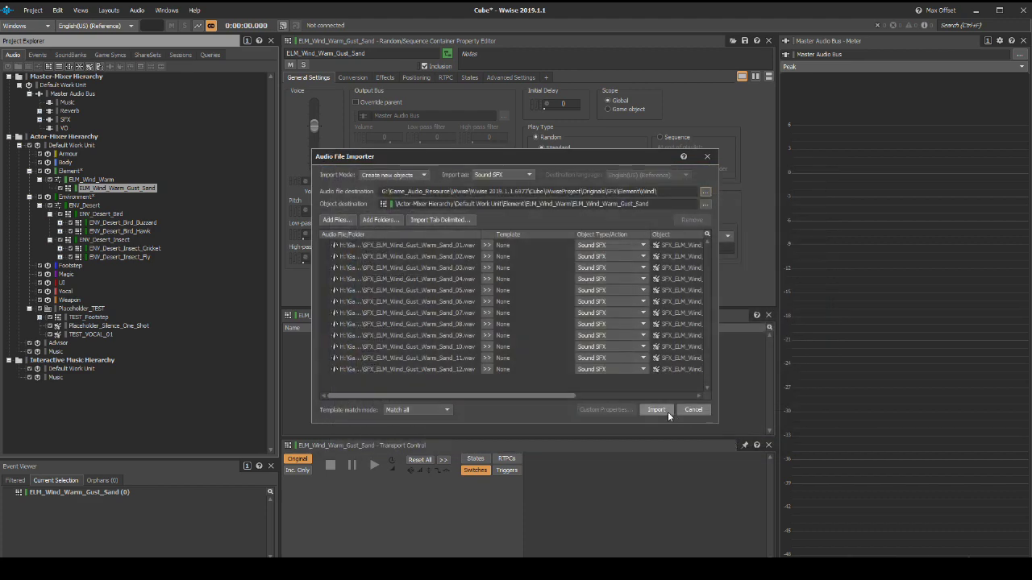
{"action": "left_click", "coordinate": [657, 410]}
Import SFX_ELM_Wind_Loop_Warm_01 into ELM_Wind_Warm, stored under Element\Wind.
{"action": "key", "text": "alt+Tab"}
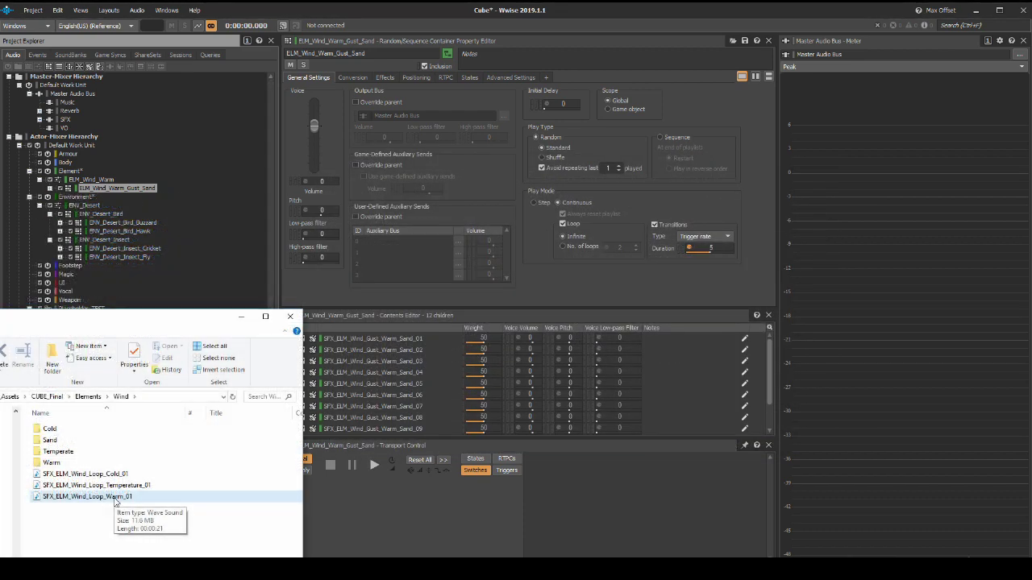
{"action": "left_click_drag", "start_coordinate": [117, 500], "coordinate": [108, 180]}
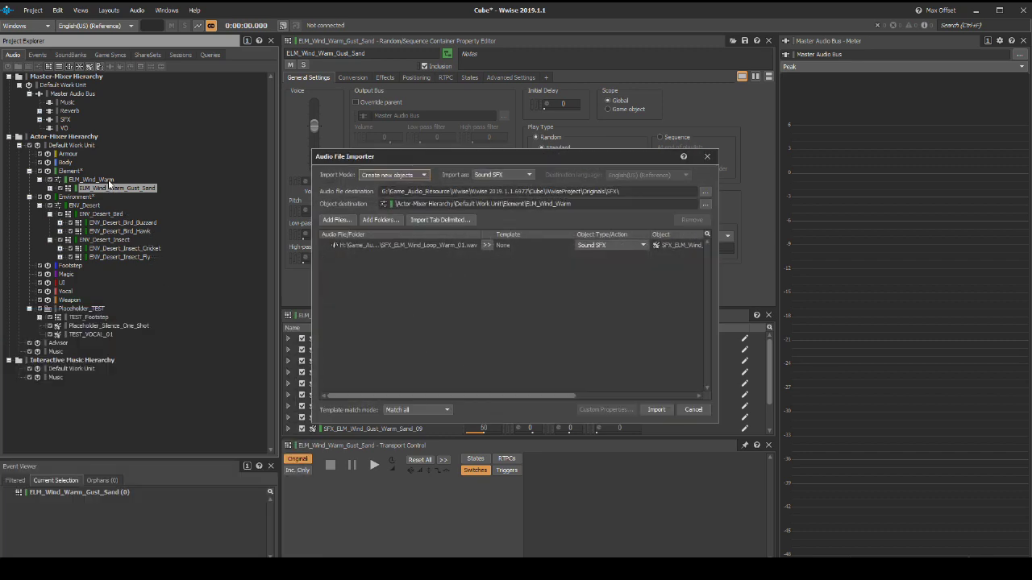
{"action": "left_click", "coordinate": [706, 192]}
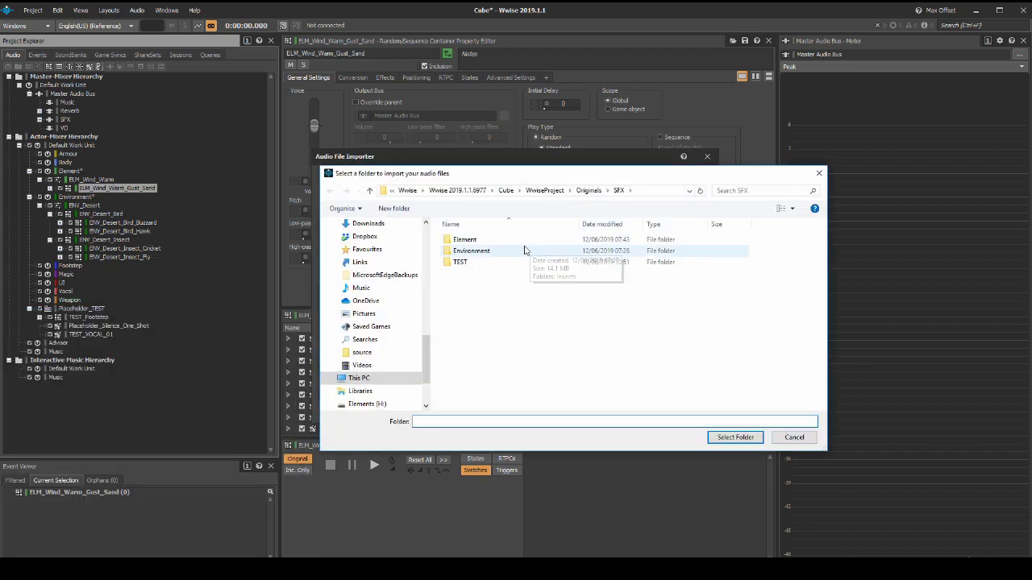
{"action": "double_click", "coordinate": [516, 242]}
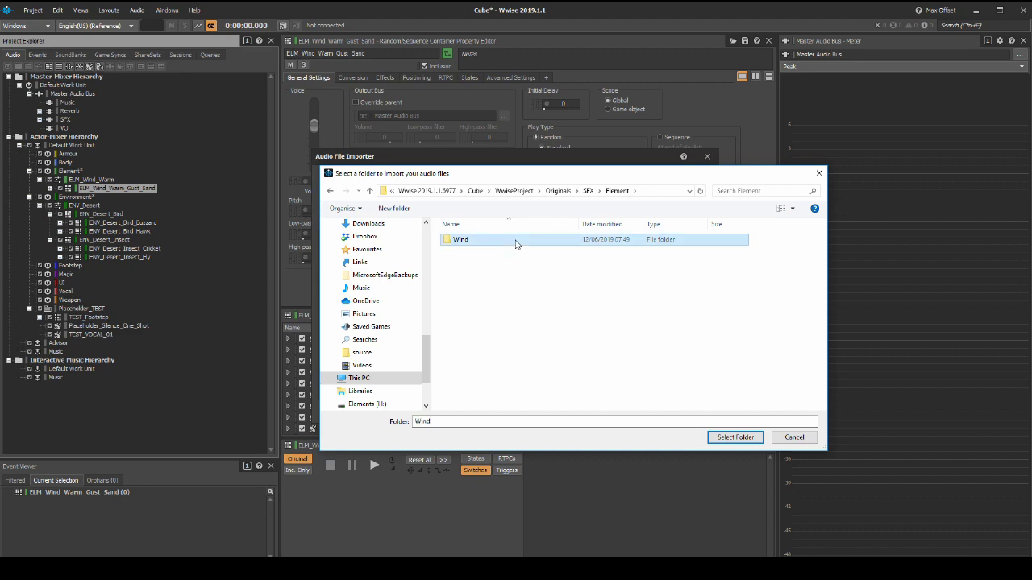
{"action": "double_click", "coordinate": [516, 242]}
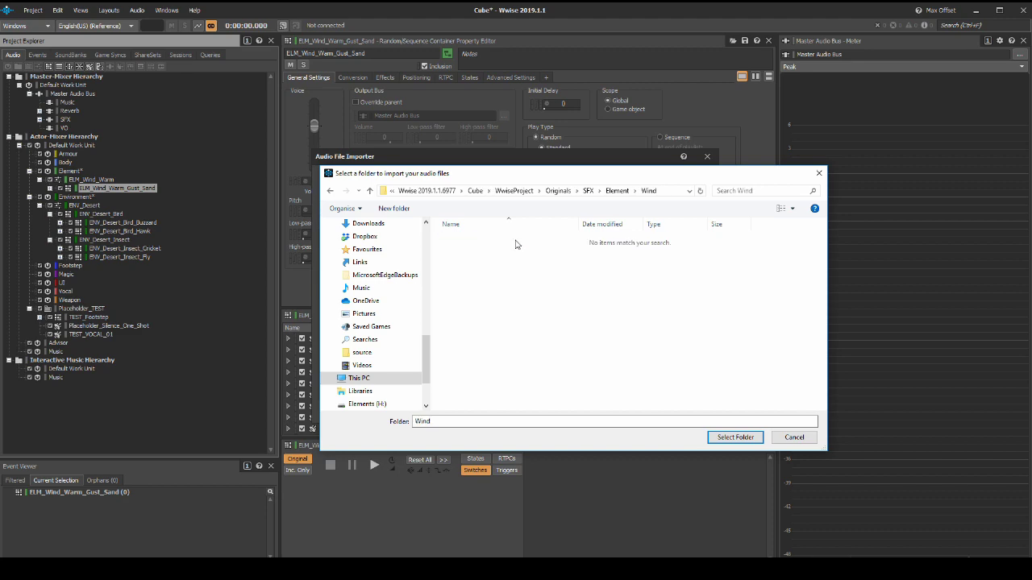
{"action": "left_click", "coordinate": [727, 436]}
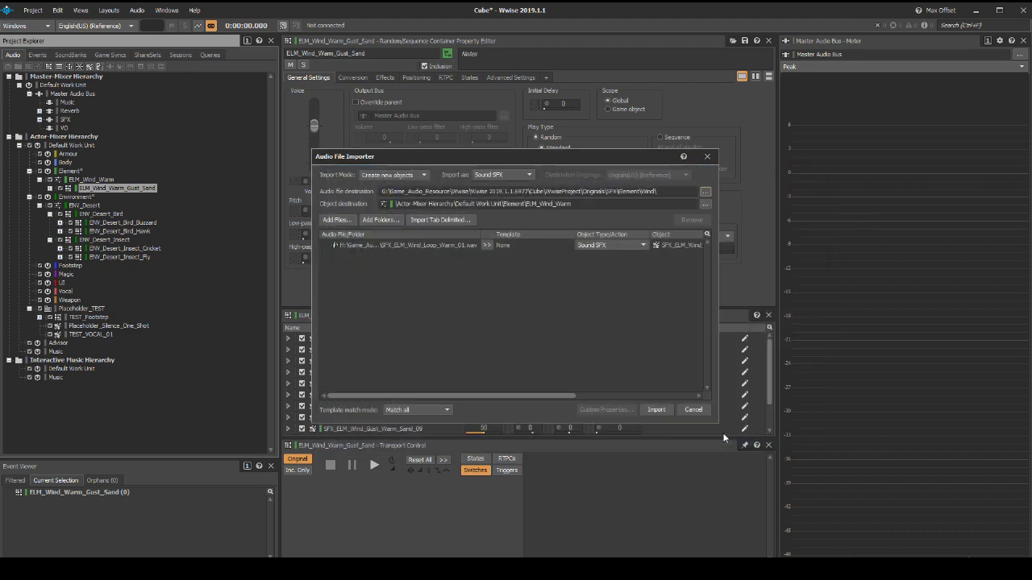
{"action": "left_click", "coordinate": [656, 409]}
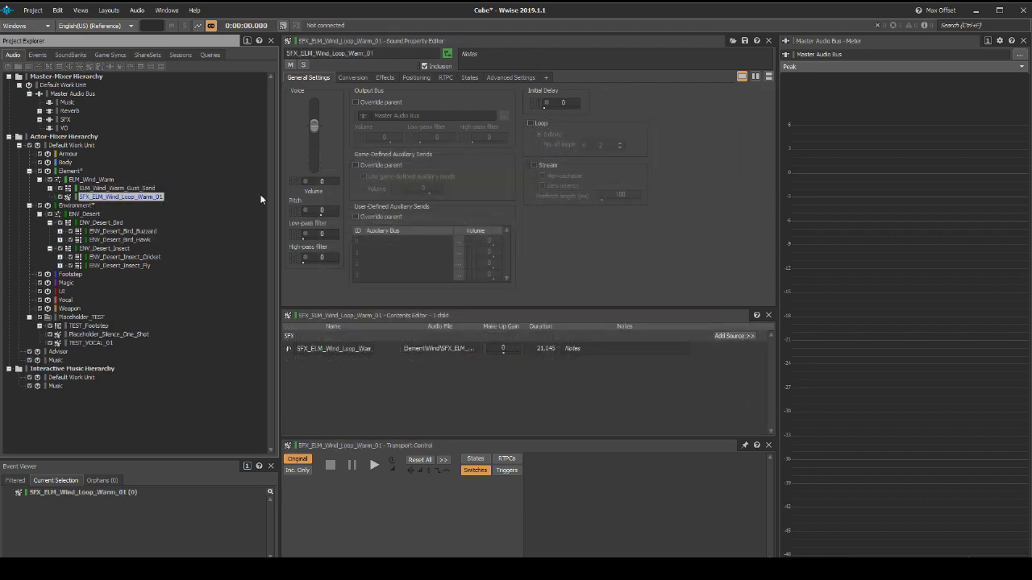
Set SFX_ELM_Wind_Loop_Warm_01 to loop infinitely and audition it.
{"action": "left_click", "coordinate": [531, 123]}
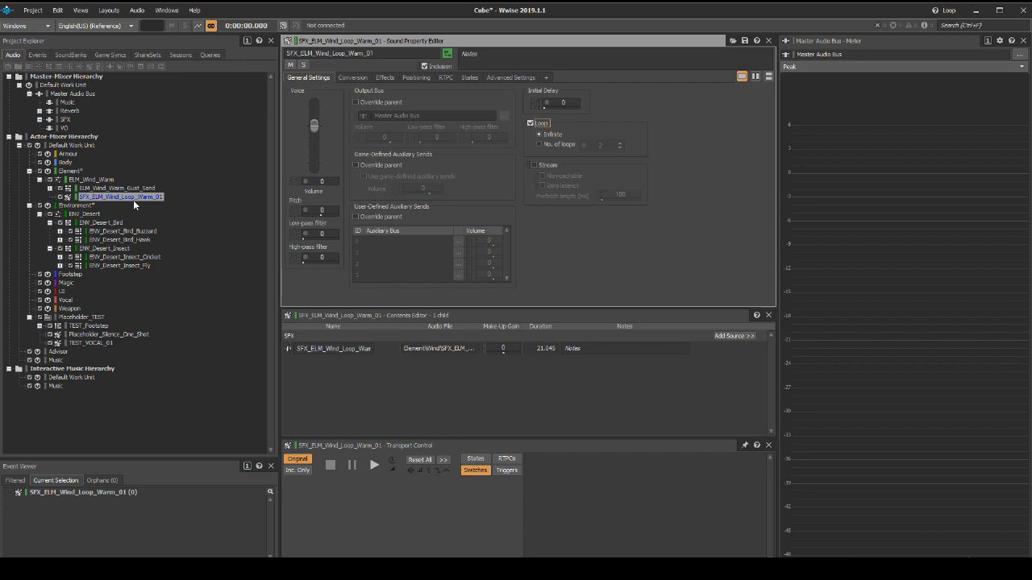
{"action": "key", "text": "space"}
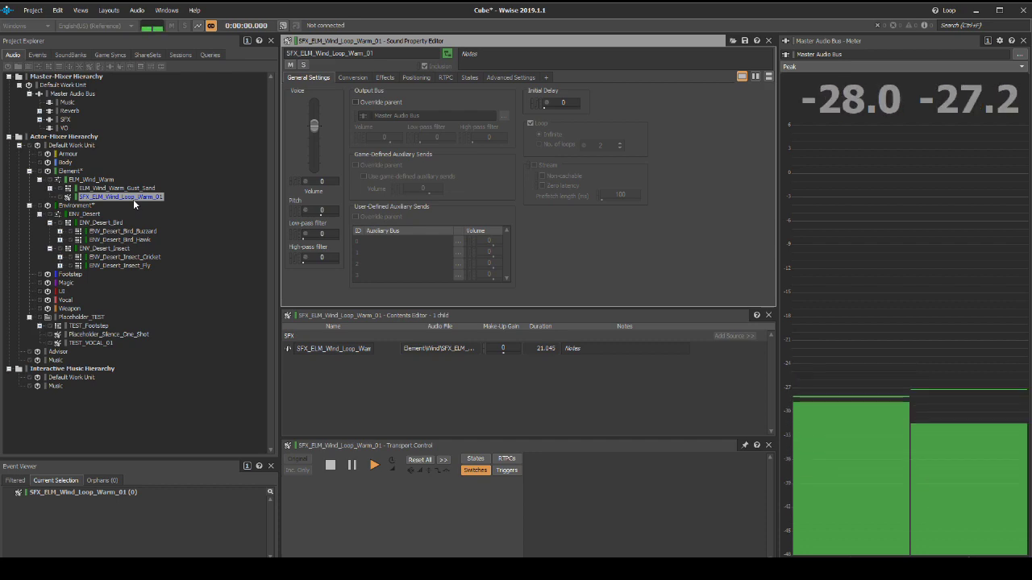
{"action": "key", "text": "space"}
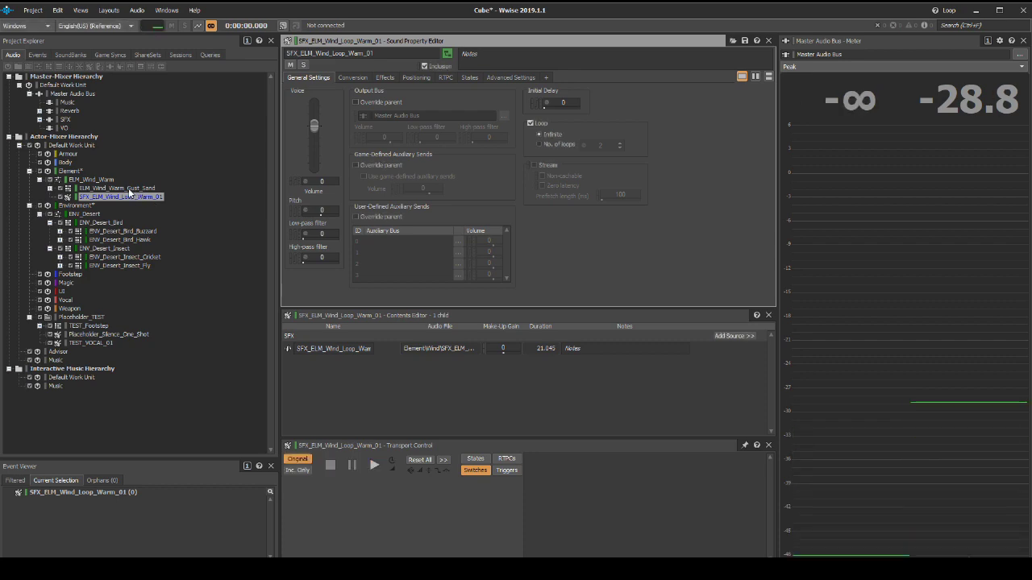
Audition the ELM_Wind_Warm_Gust_Sand container, then select its parent ELM_Wind_Warm.
{"action": "left_click", "coordinate": [126, 189]}
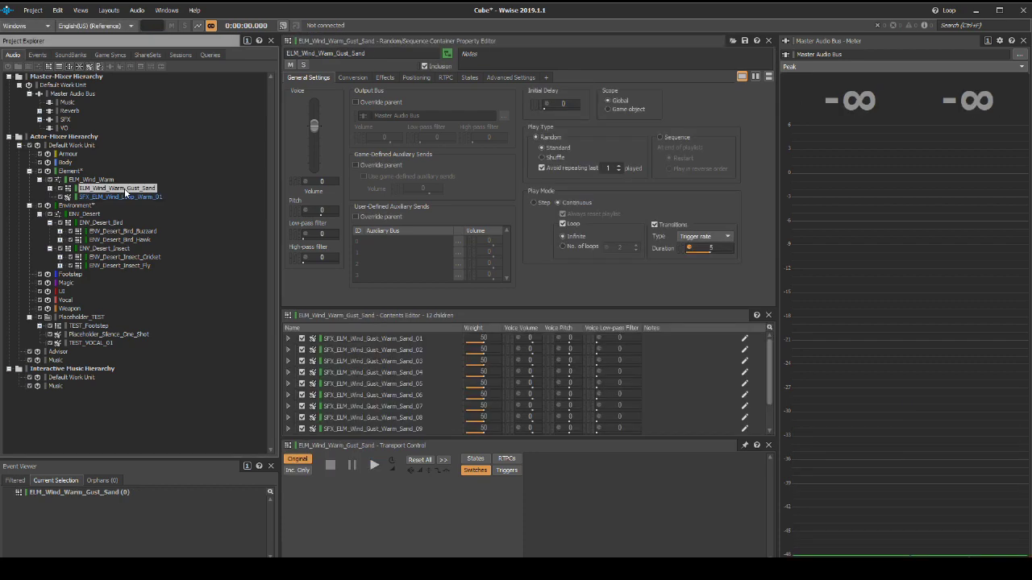
{"action": "key", "text": "space"}
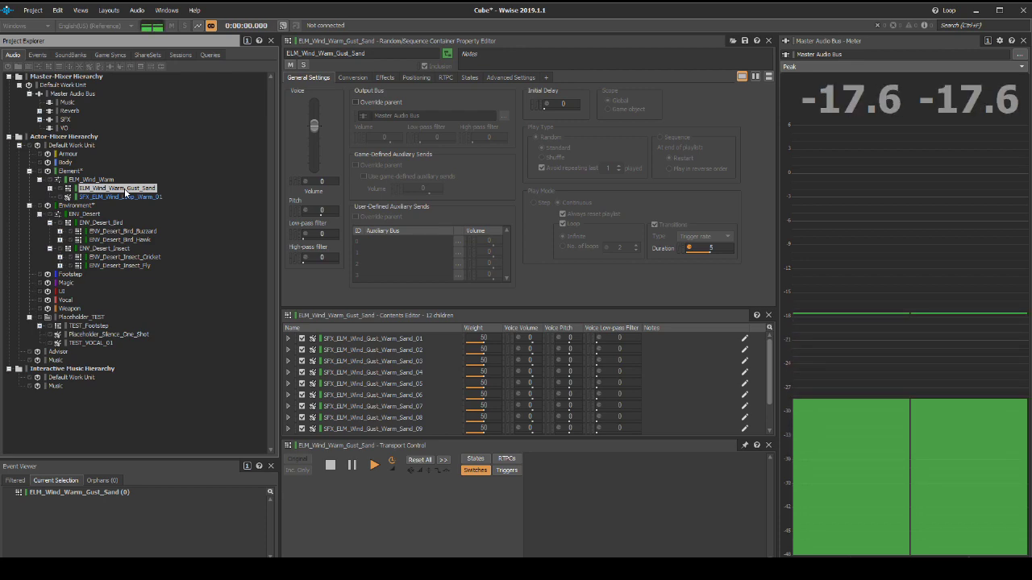
{"action": "key", "text": "space"}
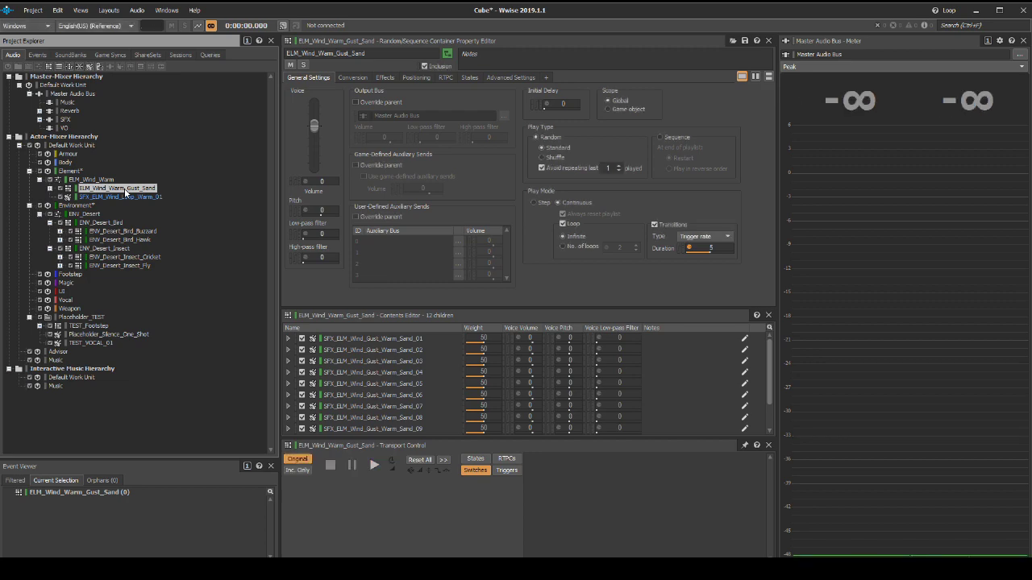
{"action": "left_click", "coordinate": [95, 179]}
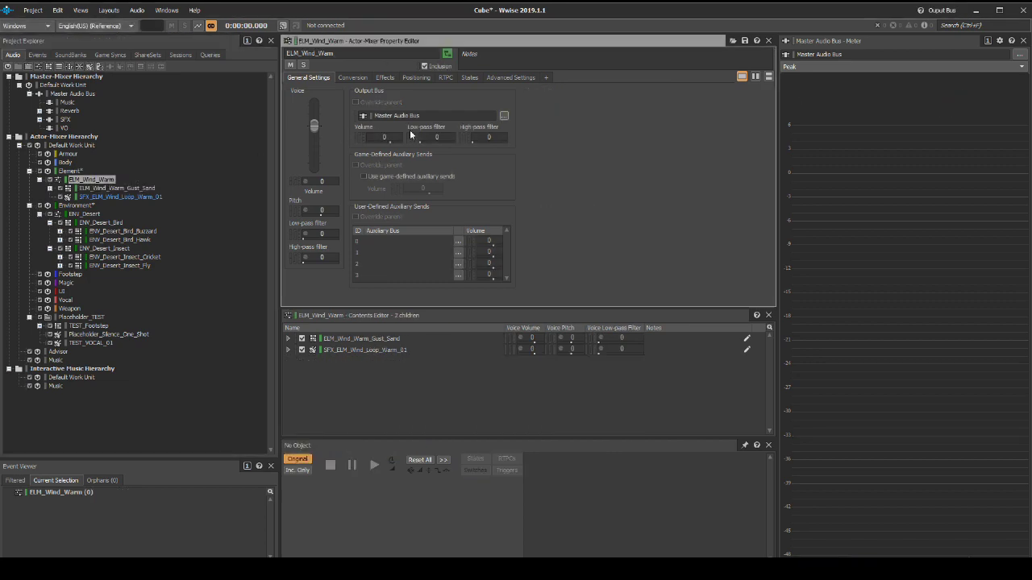
Route ELM_Wind_Warm's output bus to the Element bus under SFX.
{"action": "left_click", "coordinate": [504, 115]}
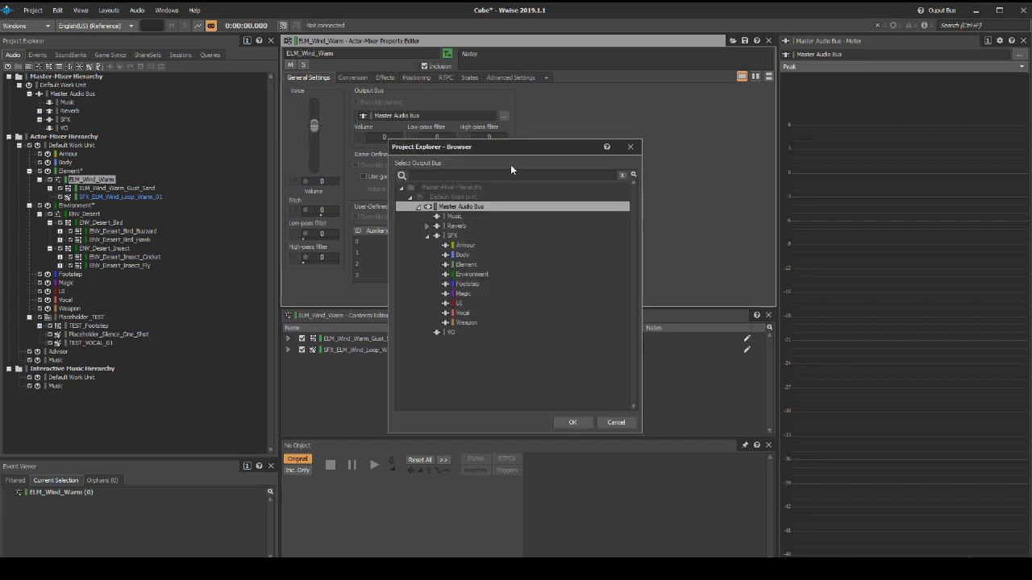
{"action": "left_click", "coordinate": [474, 236]}
{"action": "left_click", "coordinate": [467, 265]}
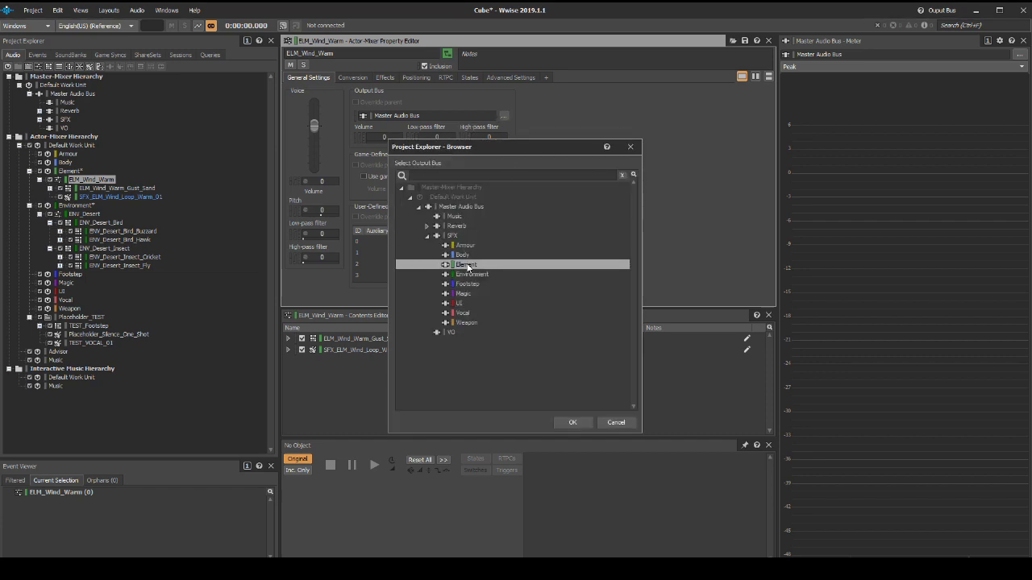
{"action": "left_click", "coordinate": [569, 422]}
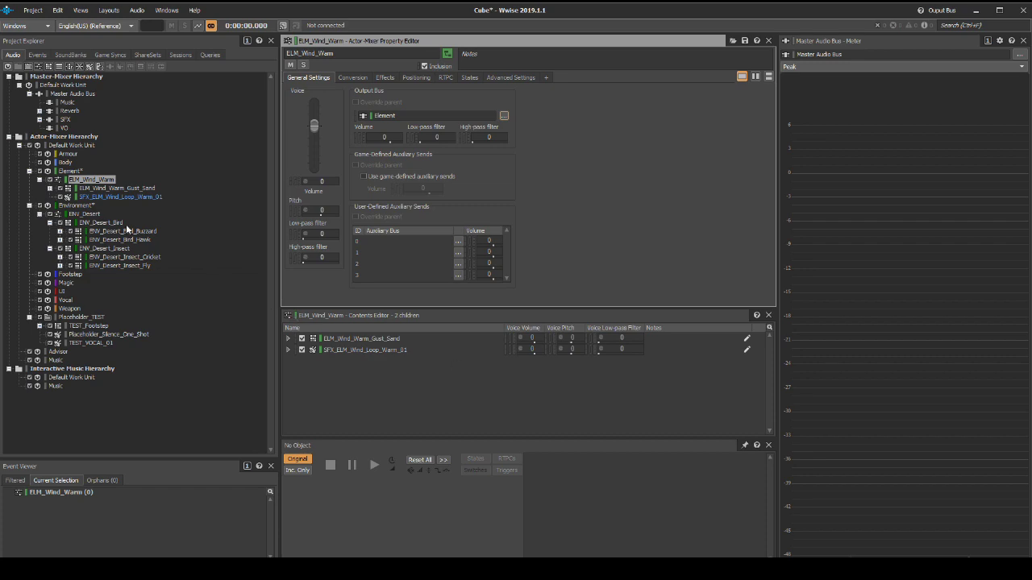
Route ENV_Desert's output bus to the Environment bus under SFX.
{"action": "left_click", "coordinate": [86, 214]}
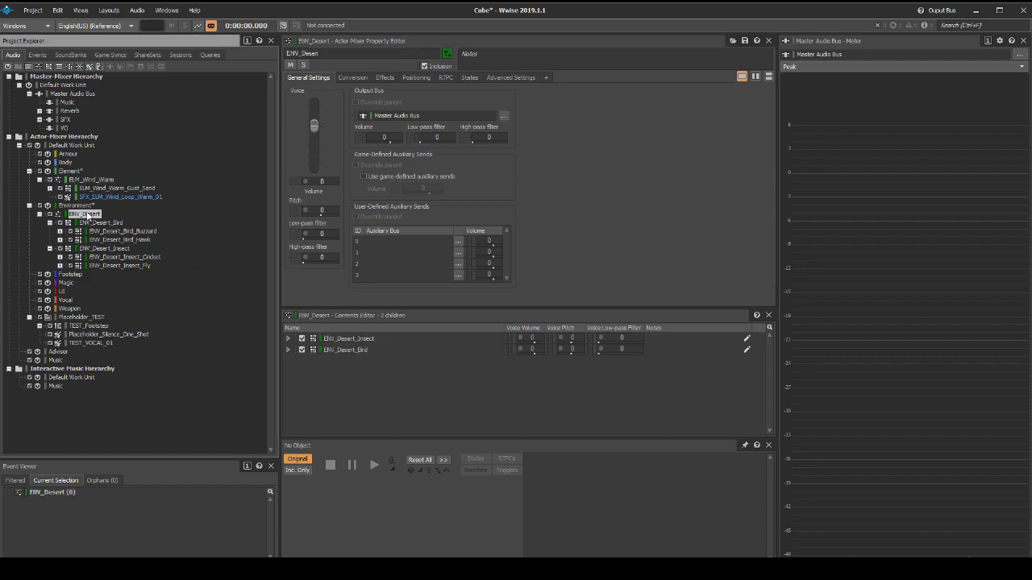
{"action": "left_click", "coordinate": [505, 117]}
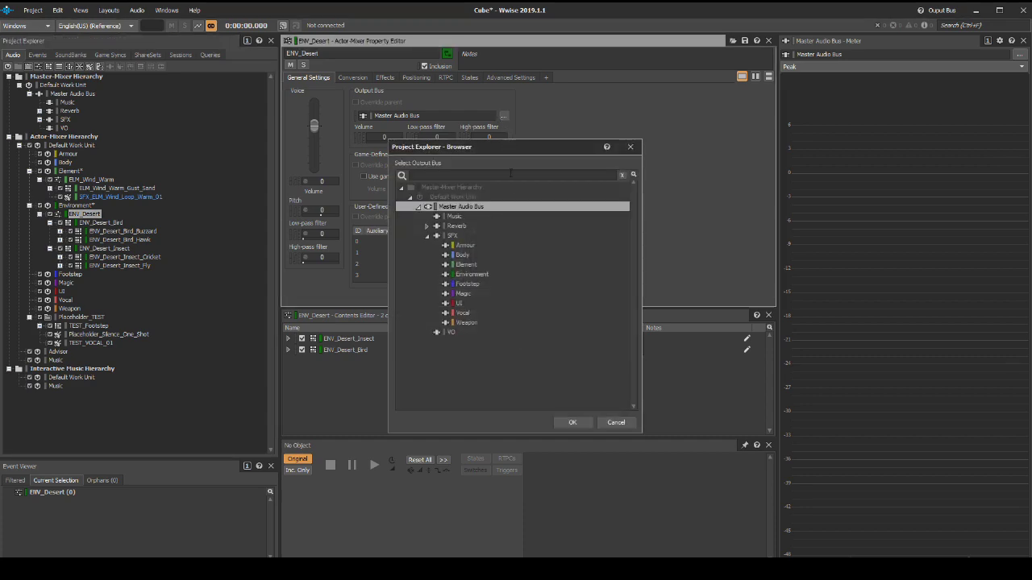
{"action": "left_click", "coordinate": [459, 236]}
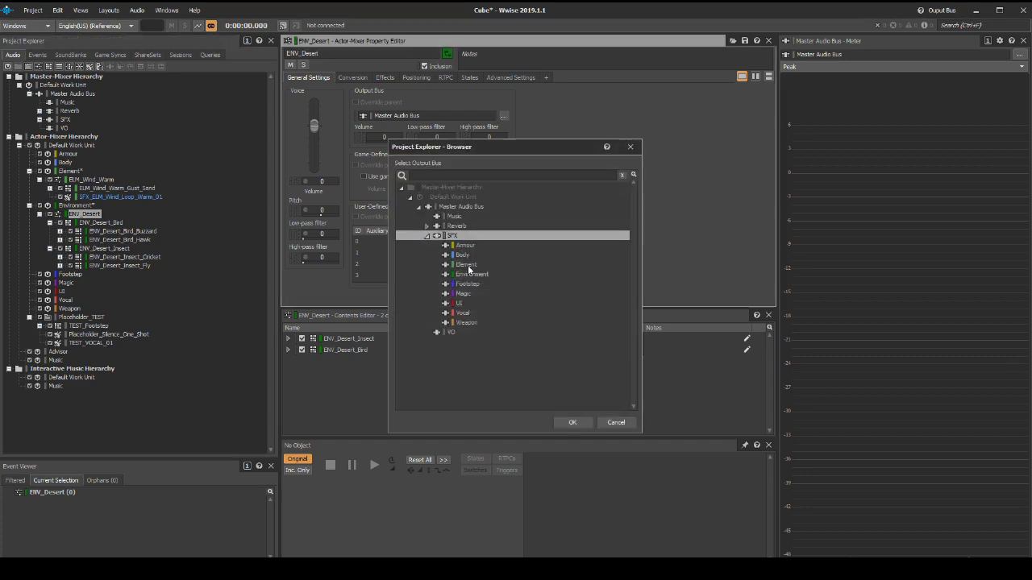
{"action": "left_click", "coordinate": [470, 274]}
{"action": "left_click", "coordinate": [569, 422]}
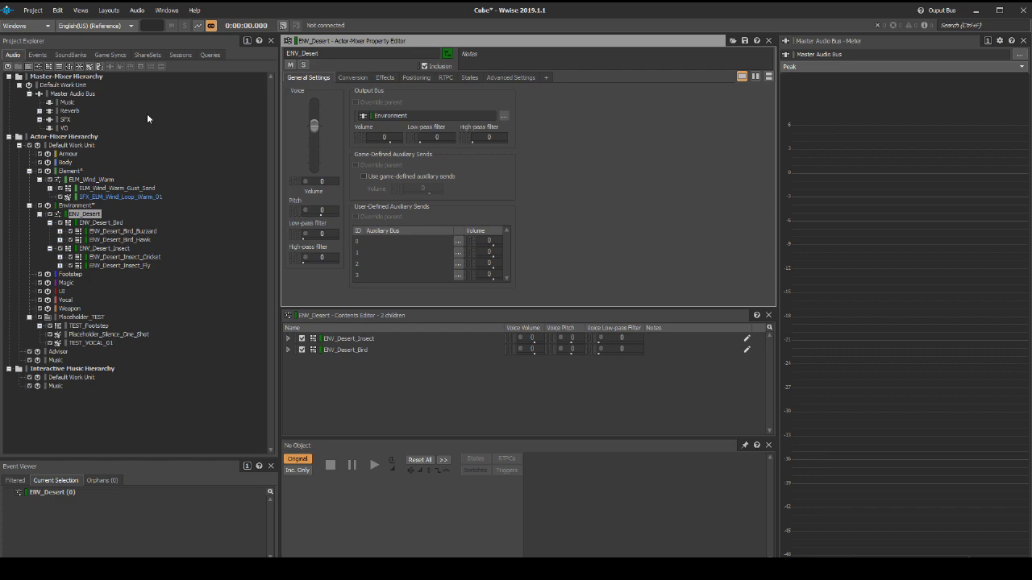
Open a Project Explorer in Sync Group 2 and move the main window beside it.
{"action": "left_click", "coordinate": [82, 12]}
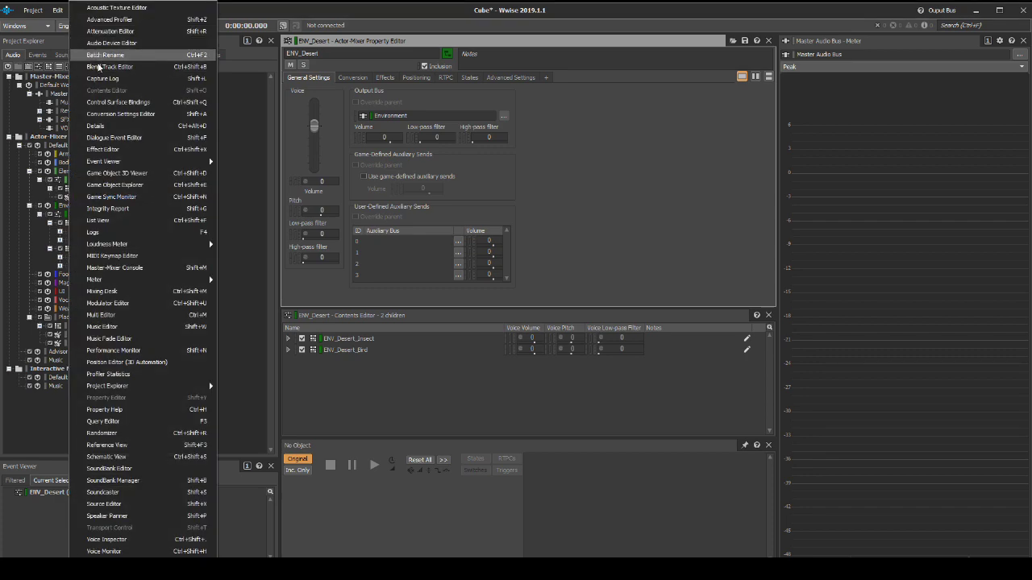
{"action": "mouse_move", "coordinate": [134, 386]}
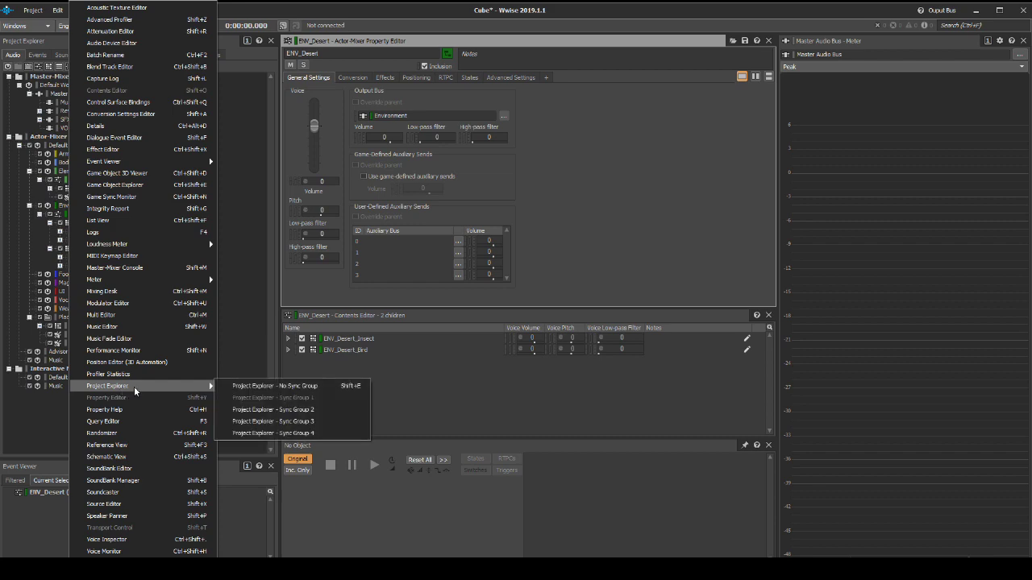
{"action": "left_click", "coordinate": [286, 413]}
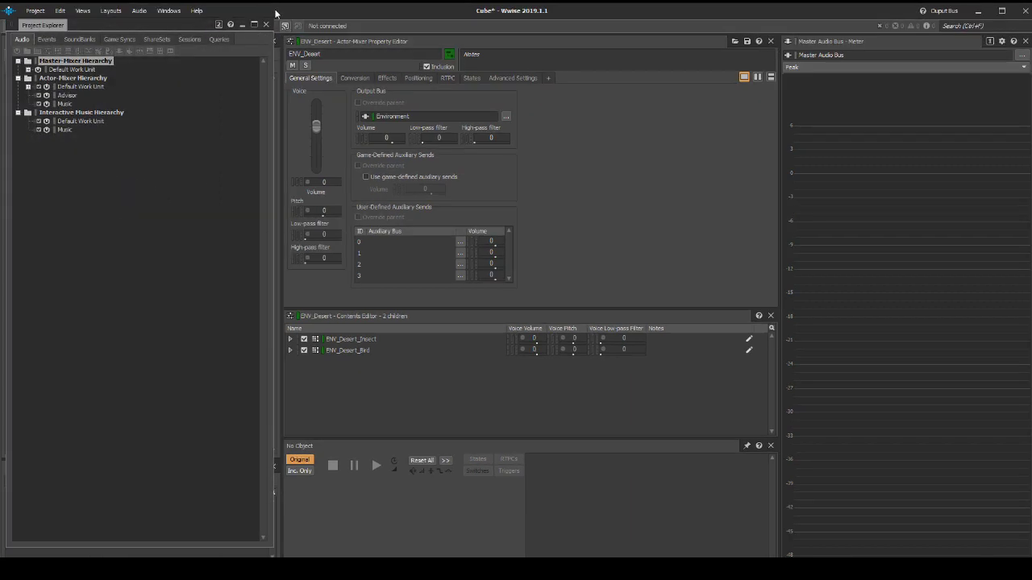
{"action": "left_click_drag", "start_coordinate": [273, 12], "coordinate": [559, 19]}
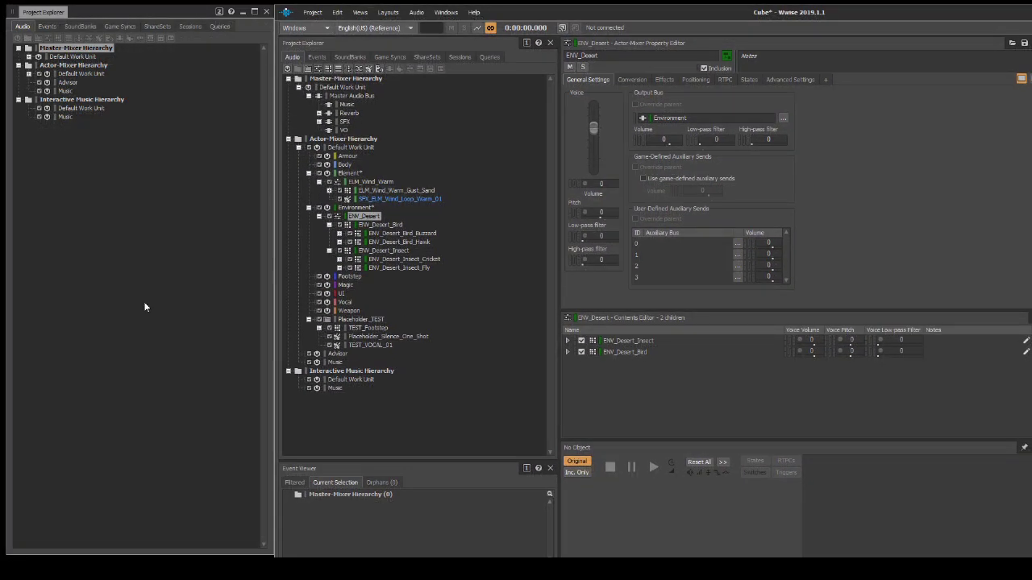
{"action": "left_click", "coordinate": [388, 198]}
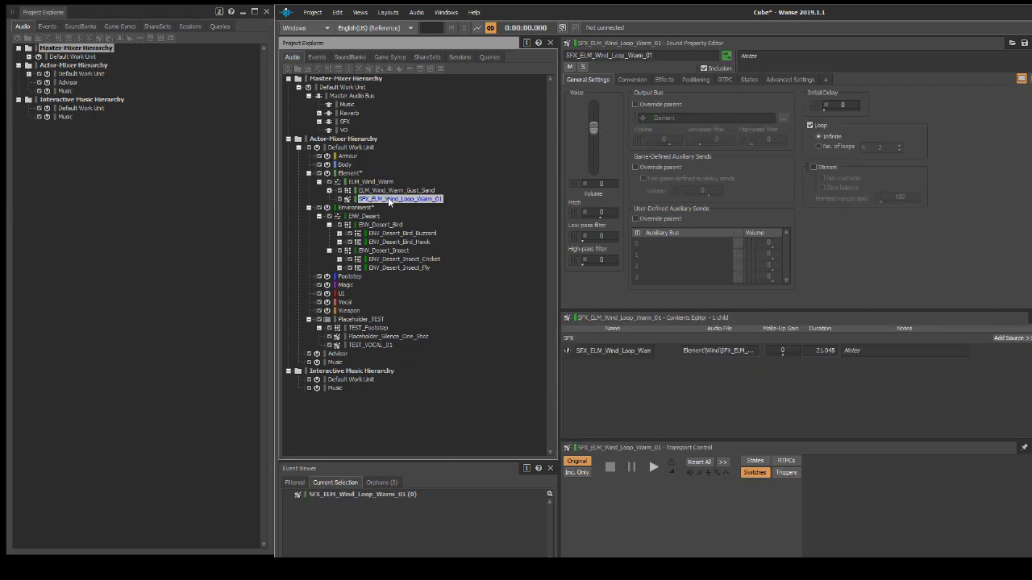
Create a Play event for SFX_ELM_Wind_Loop_Warm_01.
{"action": "right_click", "coordinate": [389, 202]}
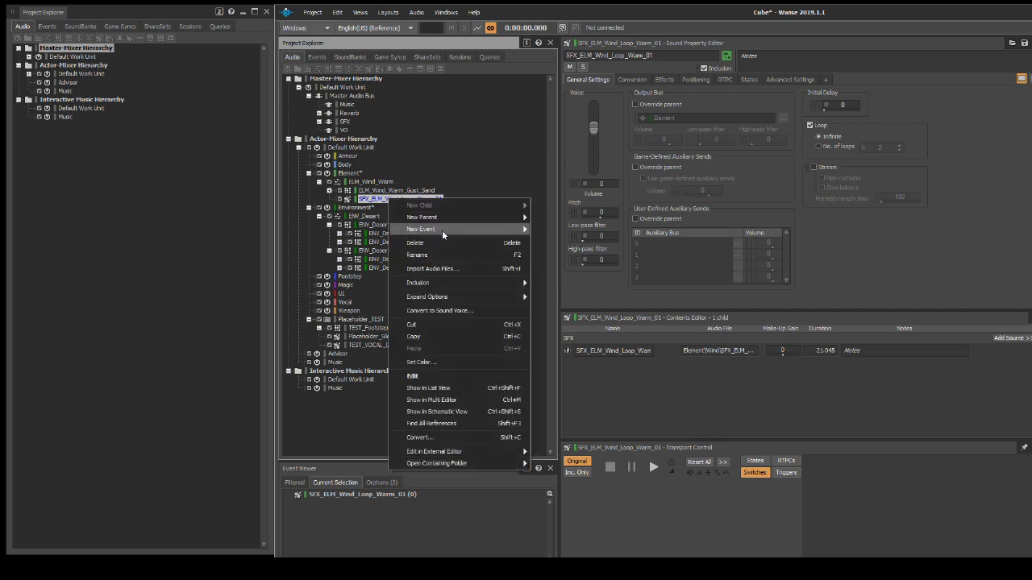
{"action": "mouse_move", "coordinate": [443, 232]}
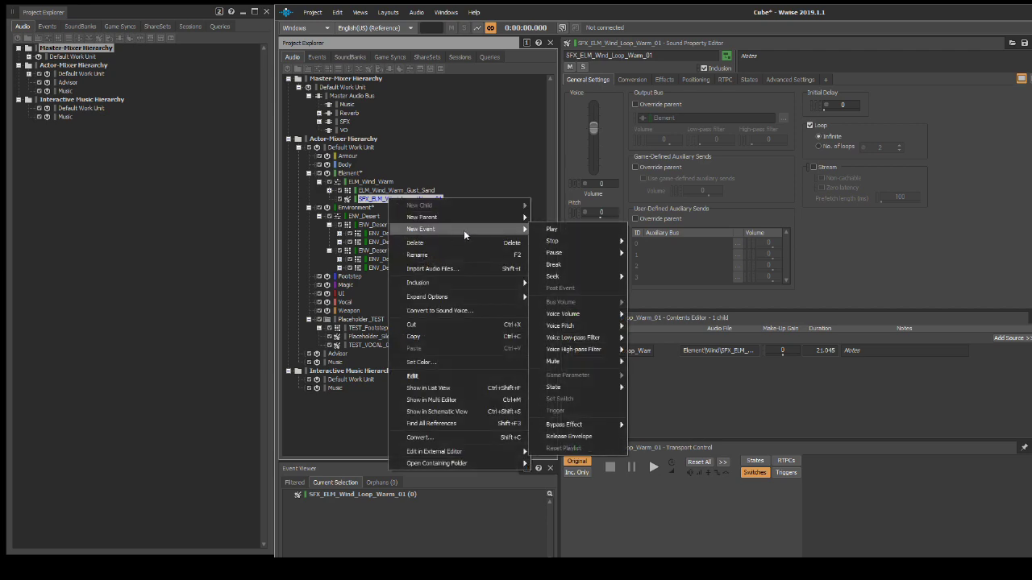
{"action": "left_click", "coordinate": [542, 234]}
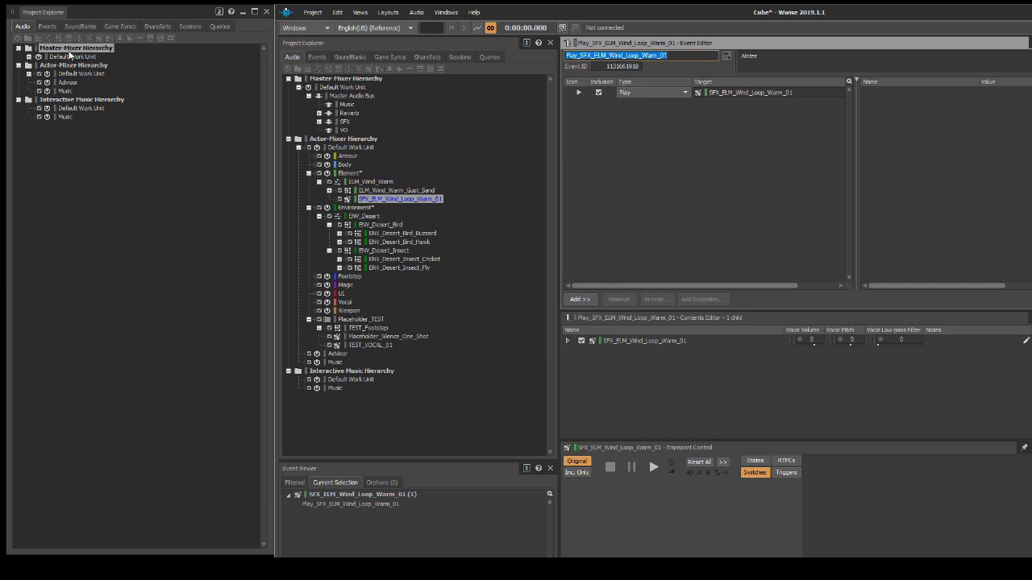
Rename the new event to SFX_ENV_Desert_Generic and move it into the Environment folder.
{"action": "left_click", "coordinate": [46, 27]}
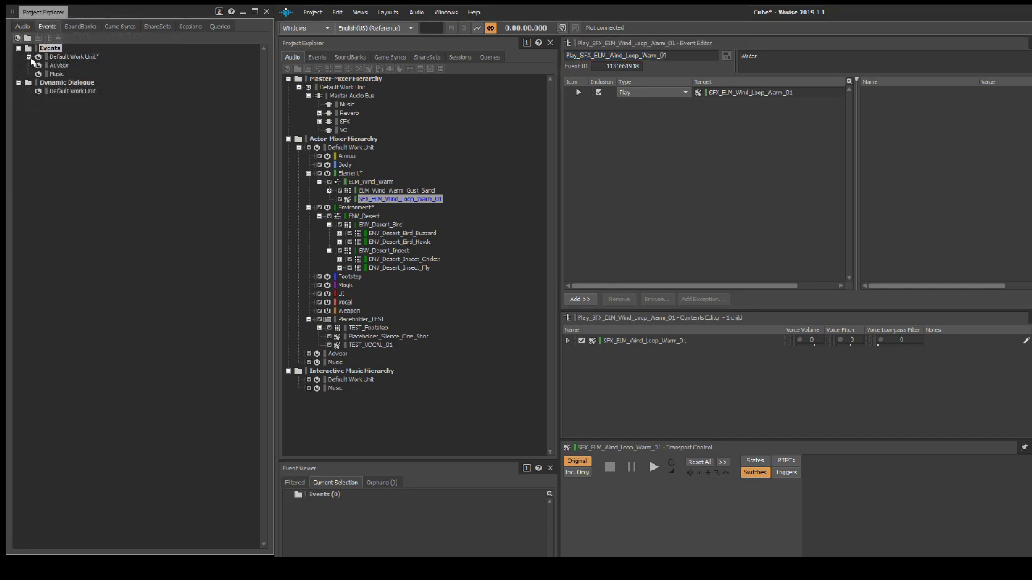
{"action": "left_click", "coordinate": [30, 58]}
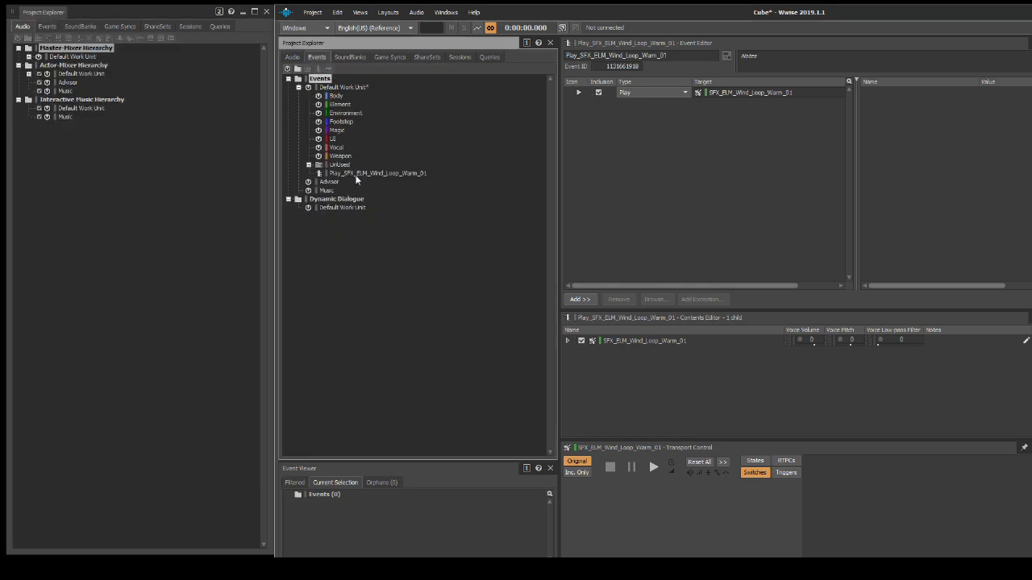
{"action": "left_click", "coordinate": [356, 174]}
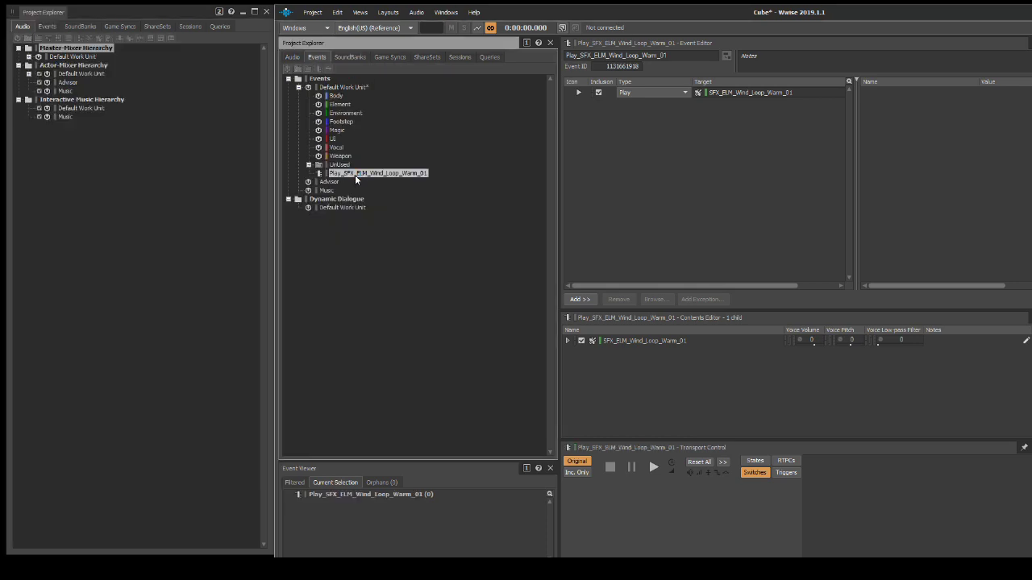
{"action": "left_click", "coordinate": [354, 175]}
{"action": "type", "text": "SFX_ENV_Desert"}
{"action": "type", "text": "_"}
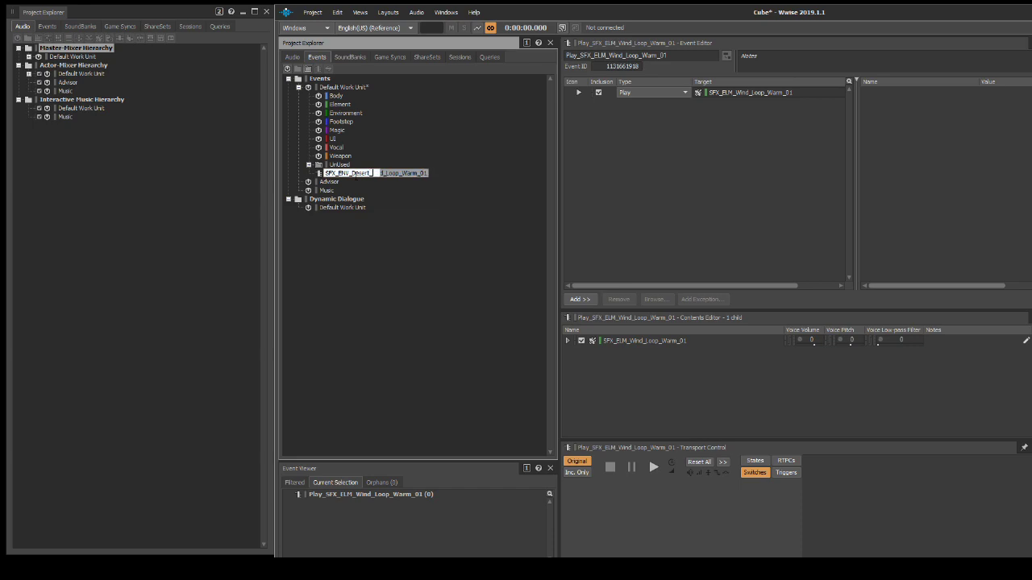
{"action": "type", "text": "Generic"}
{"action": "key", "text": "Return"}
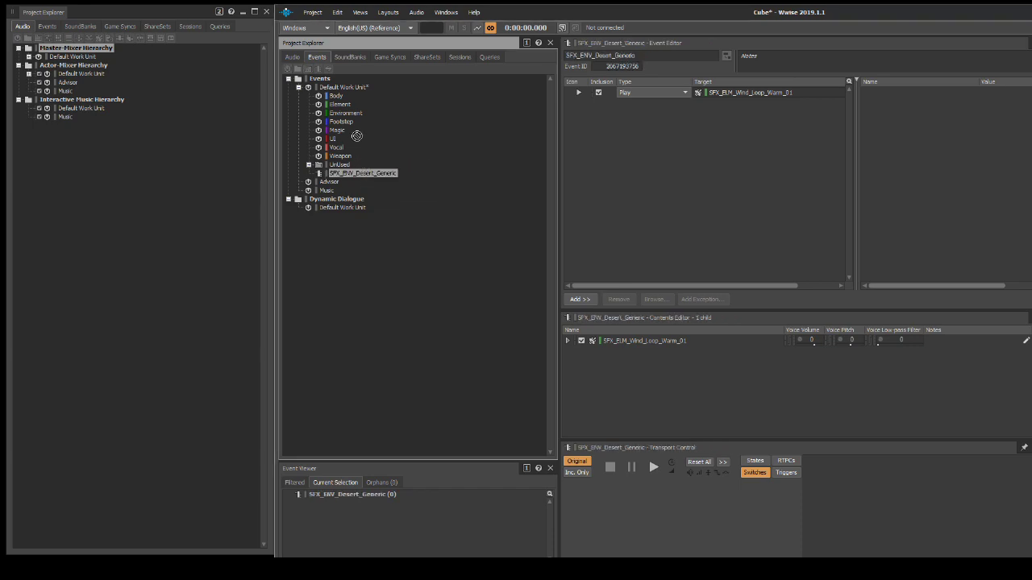
{"action": "left_click_drag", "start_coordinate": [352, 119], "coordinate": [353, 118]}
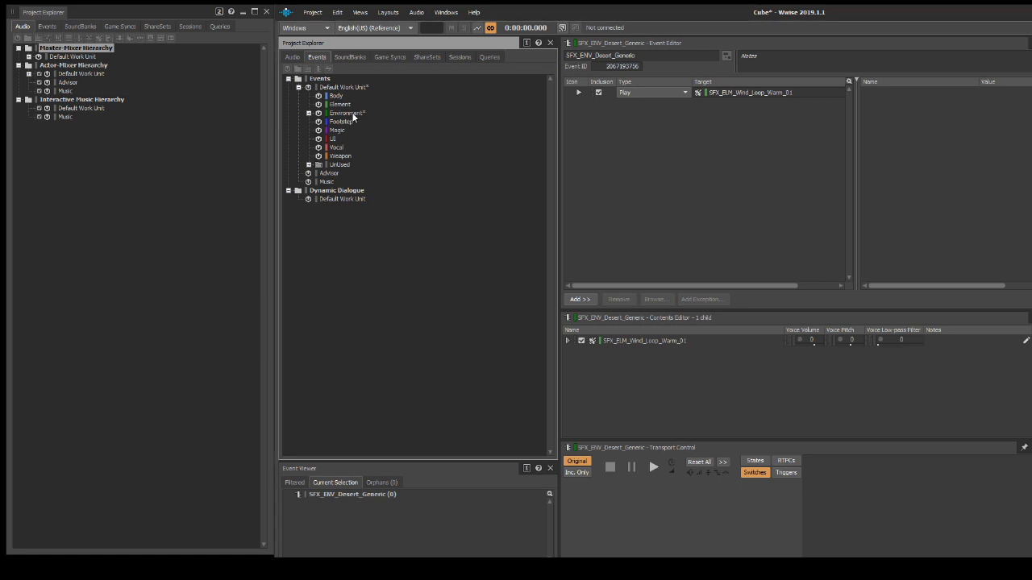
Add three more Play actions to the SFX_ENV_Desert_Generic event.
{"action": "right_click", "coordinate": [623, 117]}
{"action": "mouse_move", "coordinate": [709, 125]}
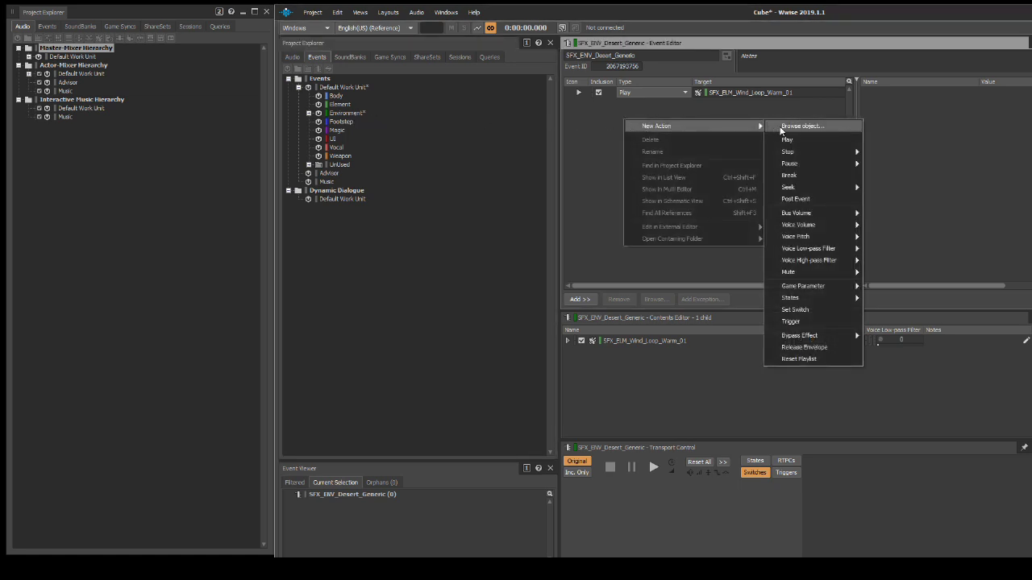
{"action": "left_click", "coordinate": [790, 141]}
{"action": "right_click", "coordinate": [666, 141]}
{"action": "mouse_move", "coordinate": [693, 145]}
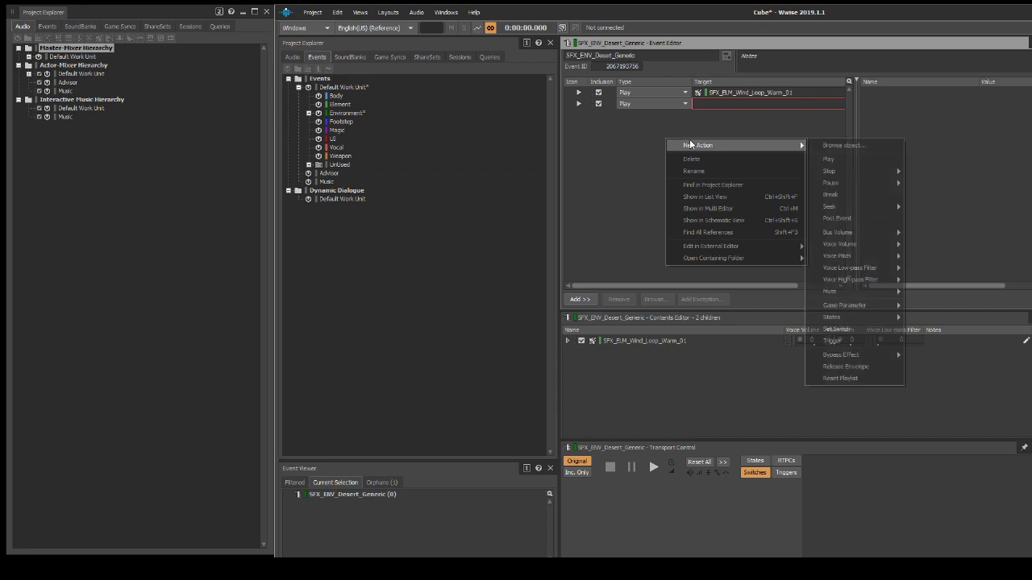
{"action": "left_click", "coordinate": [823, 162]}
{"action": "right_click", "coordinate": [696, 146]}
{"action": "mouse_move", "coordinate": [817, 155]}
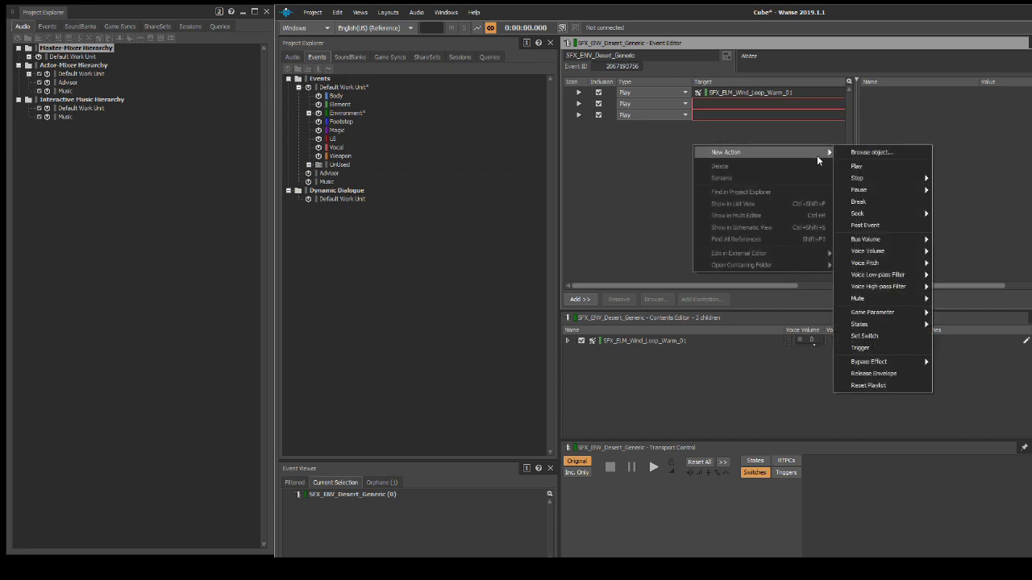
{"action": "left_click", "coordinate": [844, 167]}
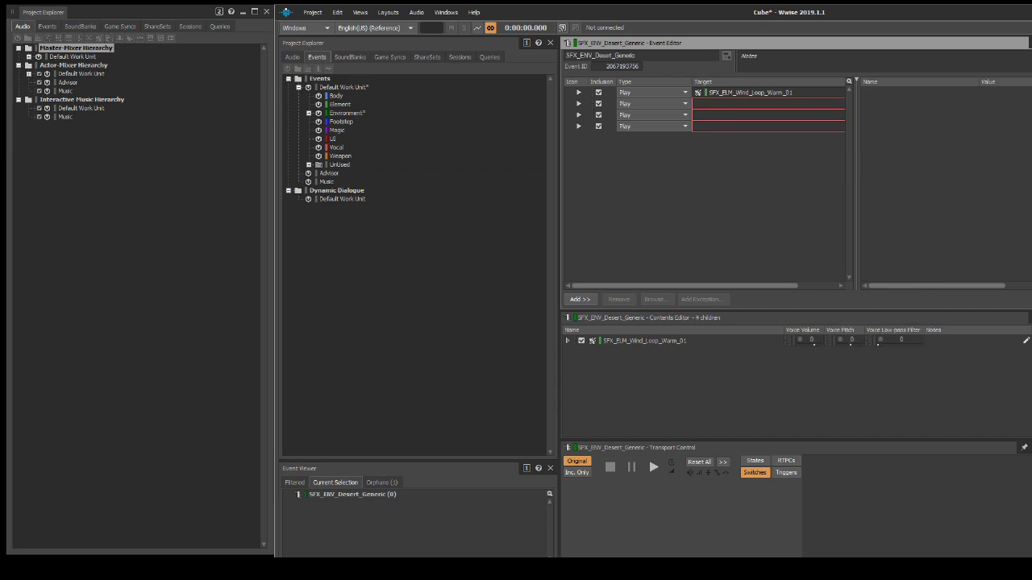
Target ELM_Wind_Warm_Gust_Sand, ENV_Desert_Bird, ENV_Desert_Insect; set wind action Fade Time 0.5.
{"action": "left_click", "coordinate": [38, 73]}
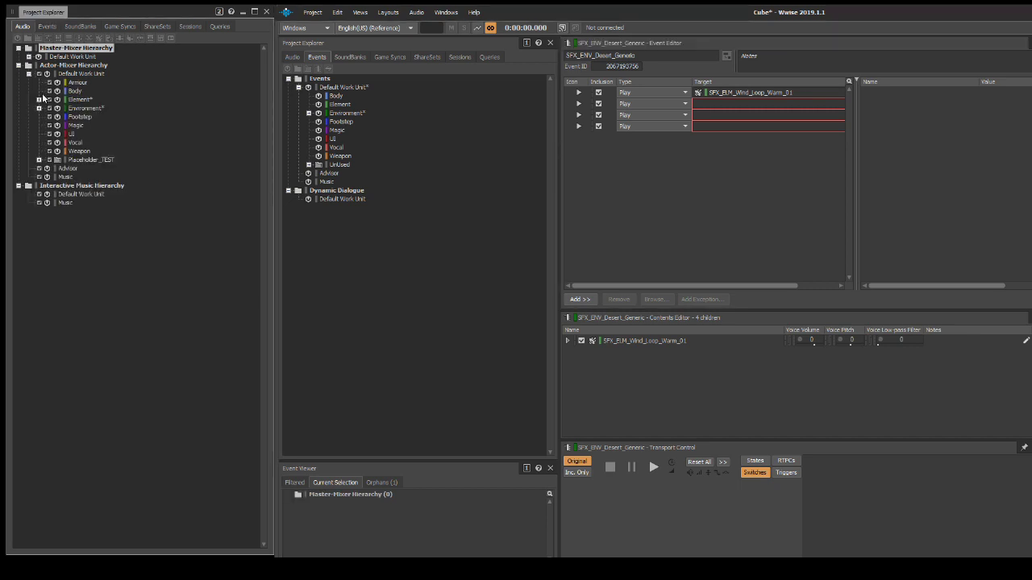
{"action": "left_click", "coordinate": [39, 99]}
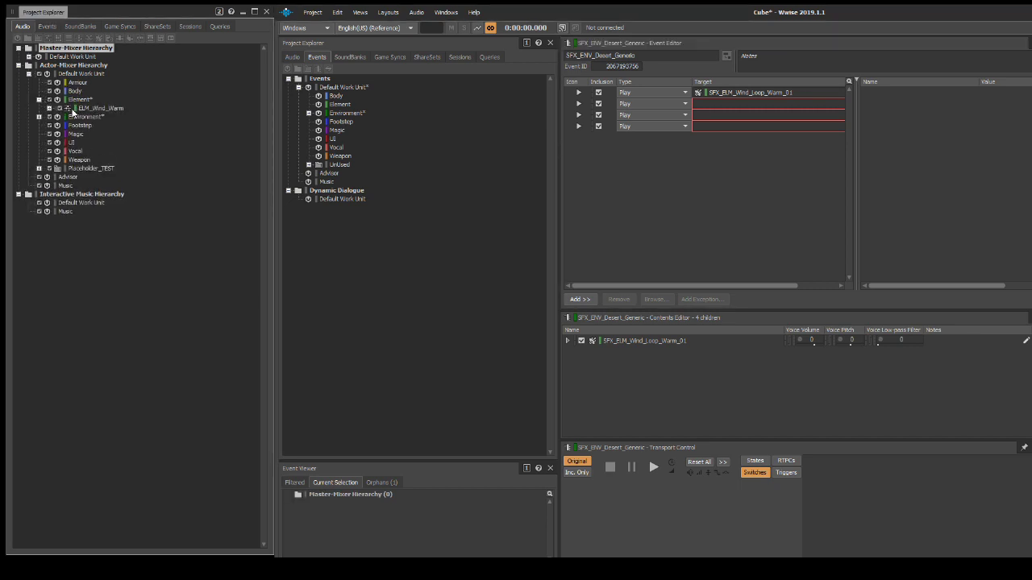
{"action": "left_click", "coordinate": [49, 108]}
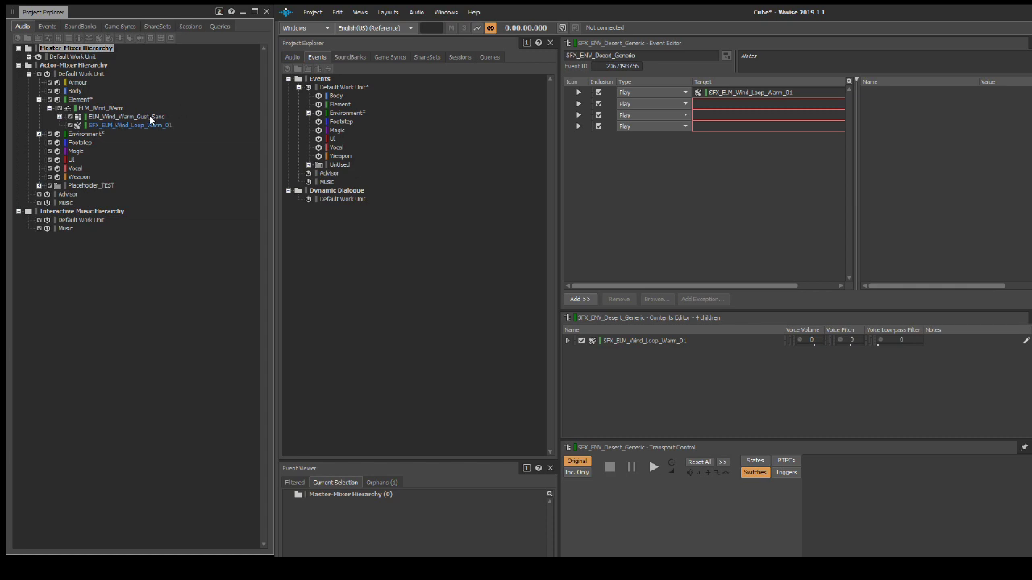
{"action": "left_click_drag", "start_coordinate": [146, 120], "coordinate": [717, 108]}
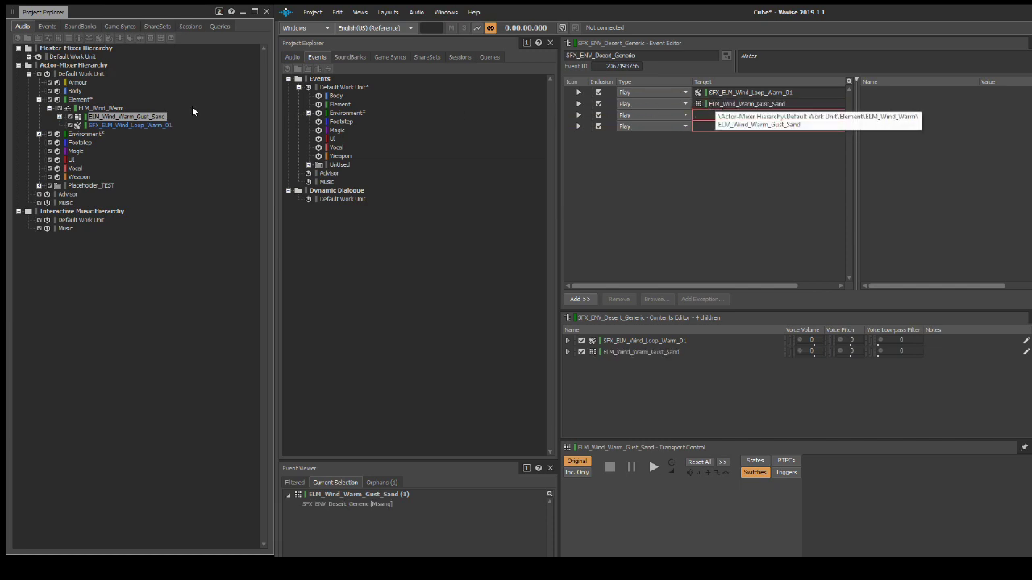
{"action": "left_click", "coordinate": [39, 134]}
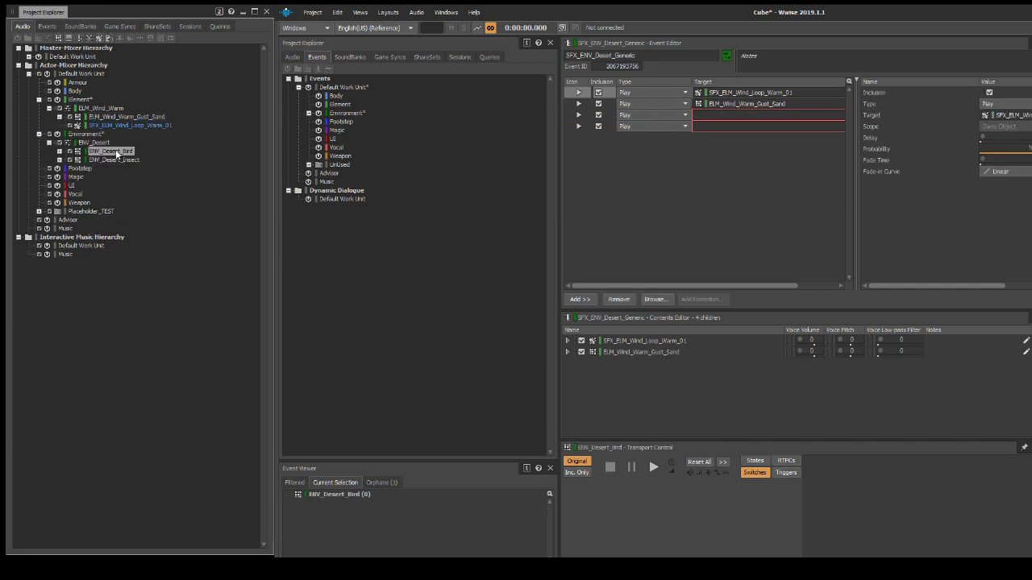
{"action": "left_click", "coordinate": [113, 151]}
{"action": "left_click_drag", "start_coordinate": [525, 139], "coordinate": [727, 115]}
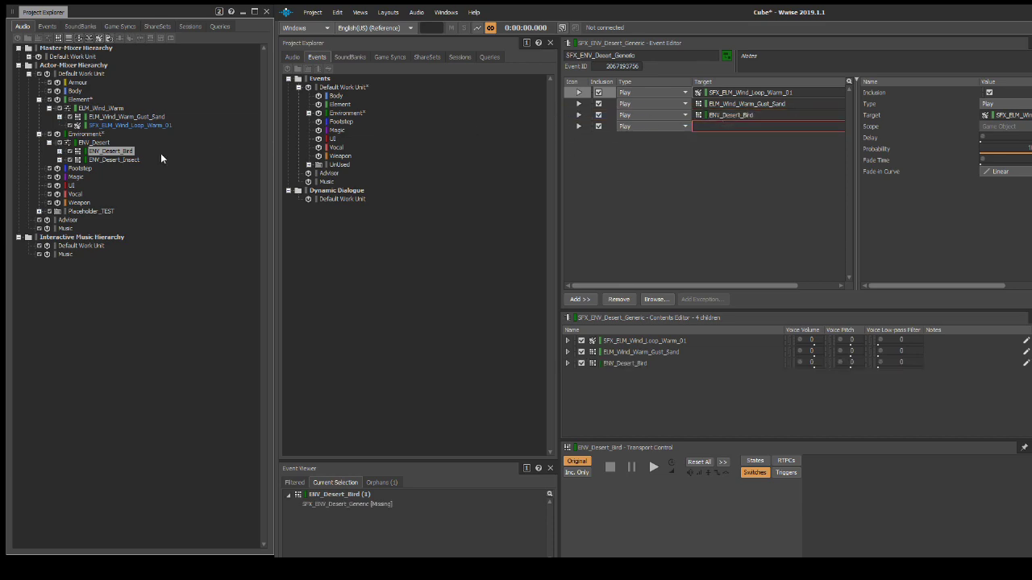
{"action": "left_click_drag", "start_coordinate": [132, 163], "coordinate": [724, 129]}
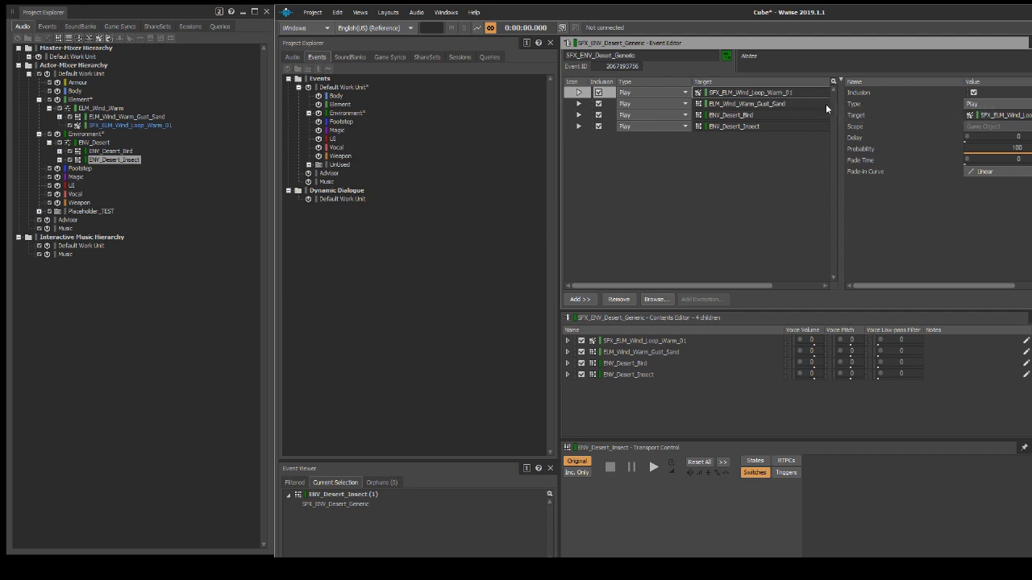
{"action": "left_click", "coordinate": [999, 158]}
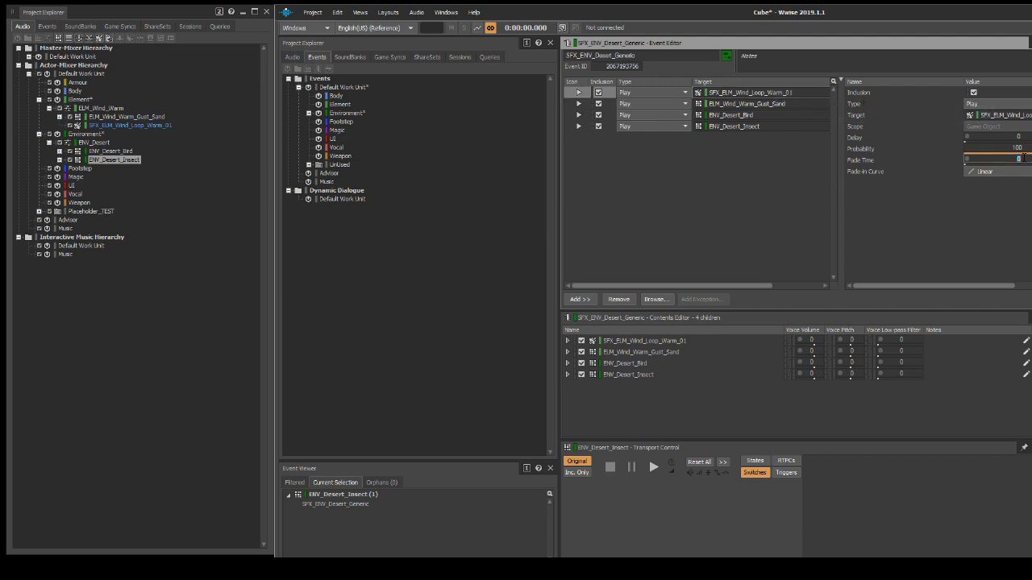
{"action": "type", "text": "0.5"}
Audition SFX_ENV_Desert_Generic from the Environment folder, then switch to the SoundBank layout.
{"action": "left_click", "coordinate": [310, 114]}
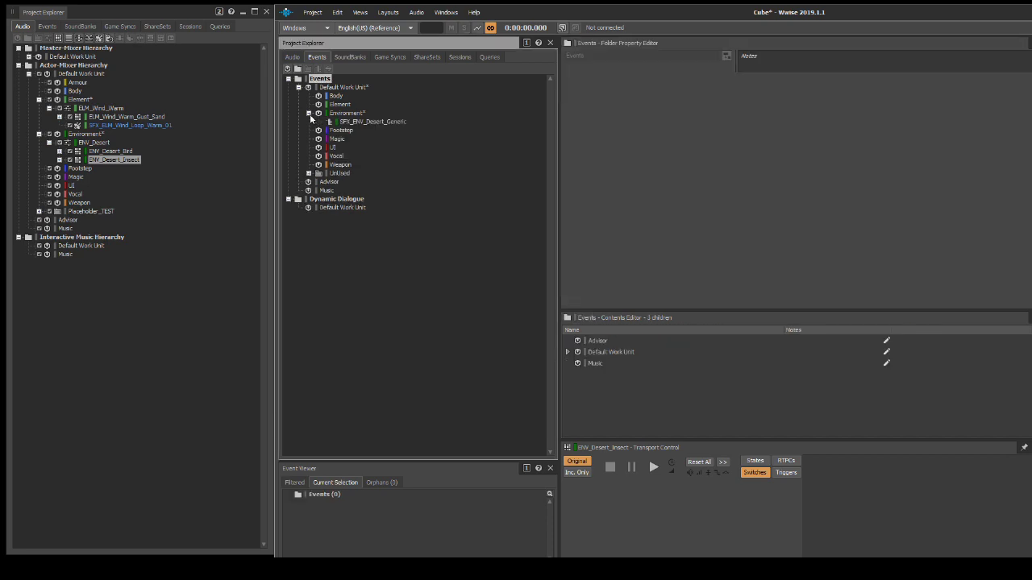
{"action": "left_click", "coordinate": [355, 126]}
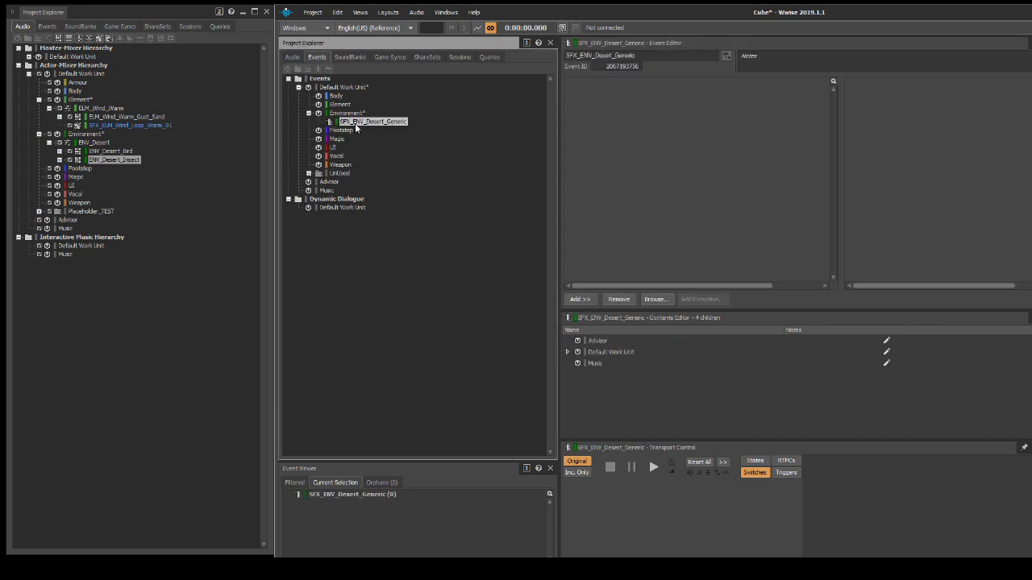
{"action": "left_click", "coordinate": [655, 468]}
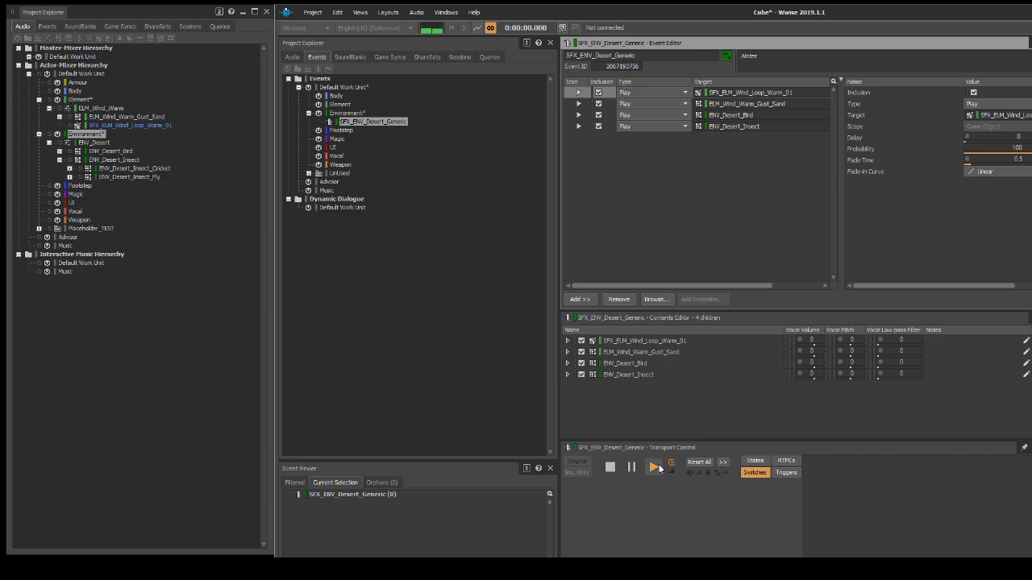
{"action": "key", "text": "space"}
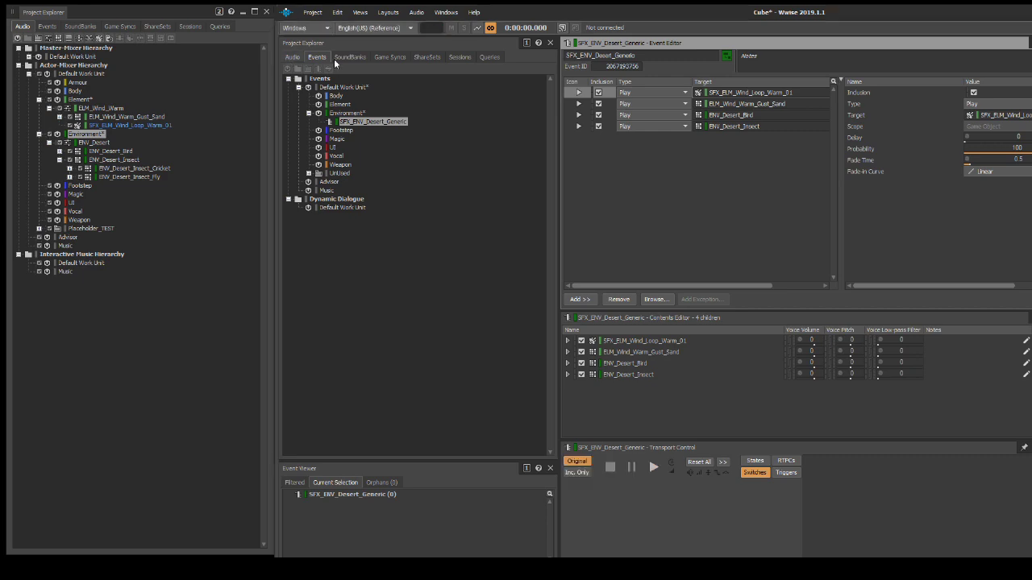
{"action": "left_click", "coordinate": [387, 12]}
{"action": "left_click", "coordinate": [405, 51]}
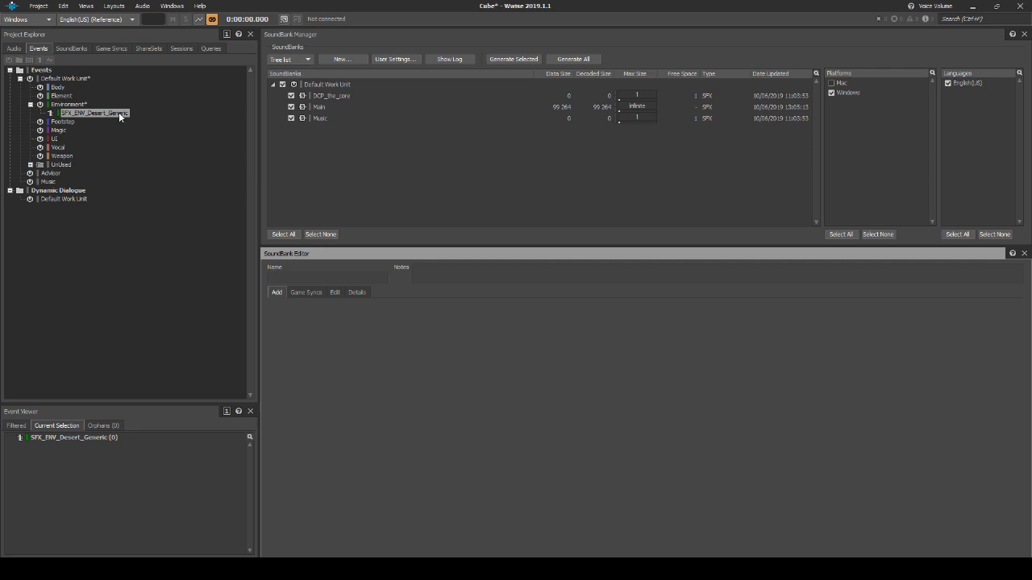
Add SFX_ENV_Desert_Generic to the Main SoundBank, generate Main, and save the project.
{"action": "left_click_drag", "start_coordinate": [119, 112], "coordinate": [317, 109]}
{"action": "left_click", "coordinate": [500, 61]}
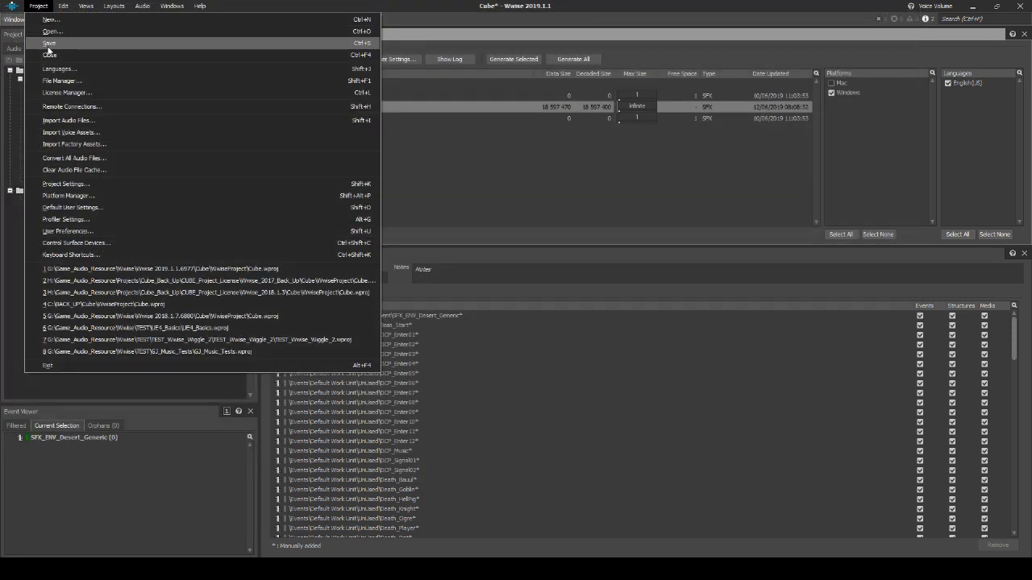
{"action": "left_click", "coordinate": [48, 49]}
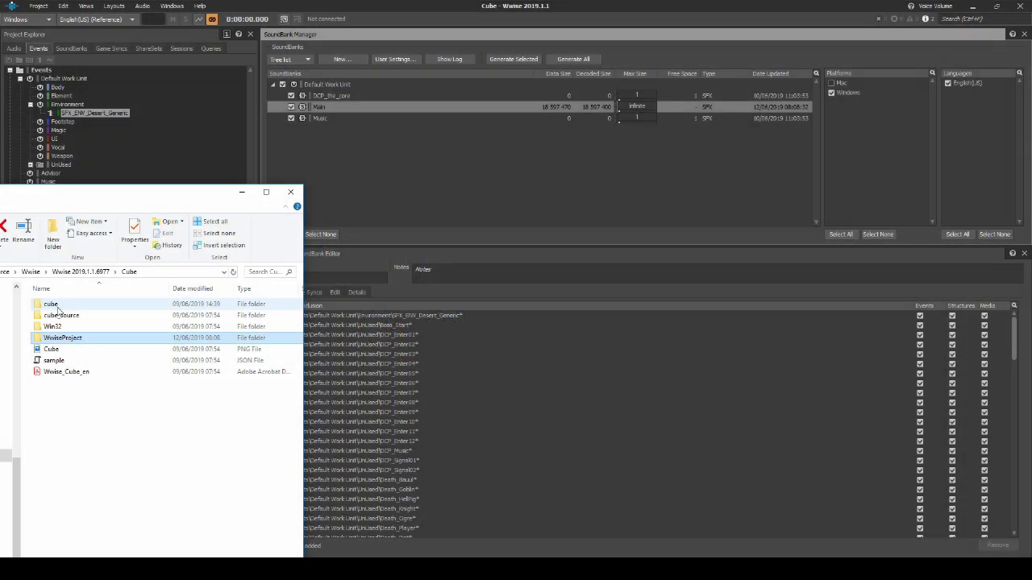
Search cube\packages\base for met3 and open its config in Notepad++.
{"action": "double_click", "coordinate": [57, 310]}
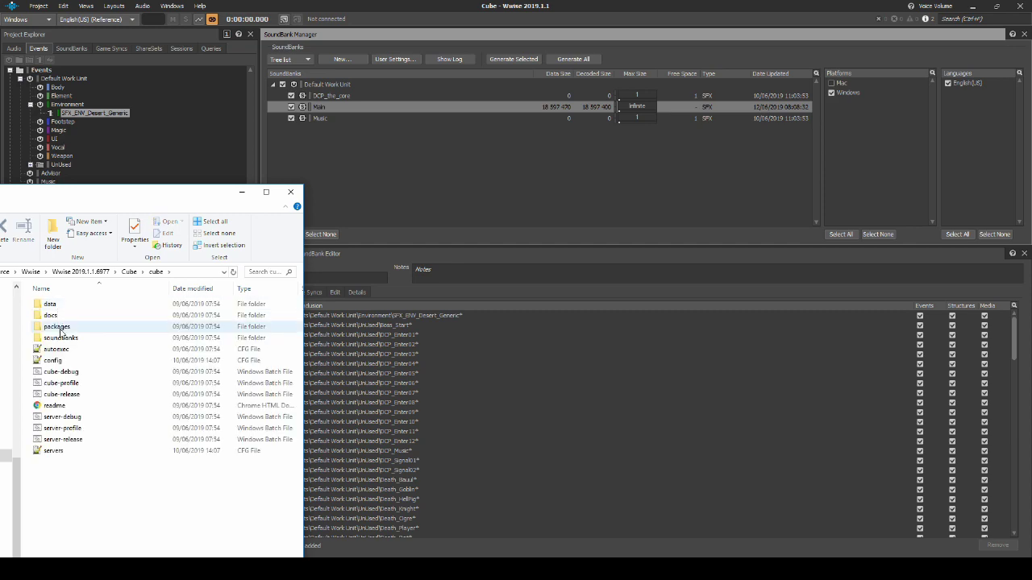
{"action": "double_click", "coordinate": [61, 328]}
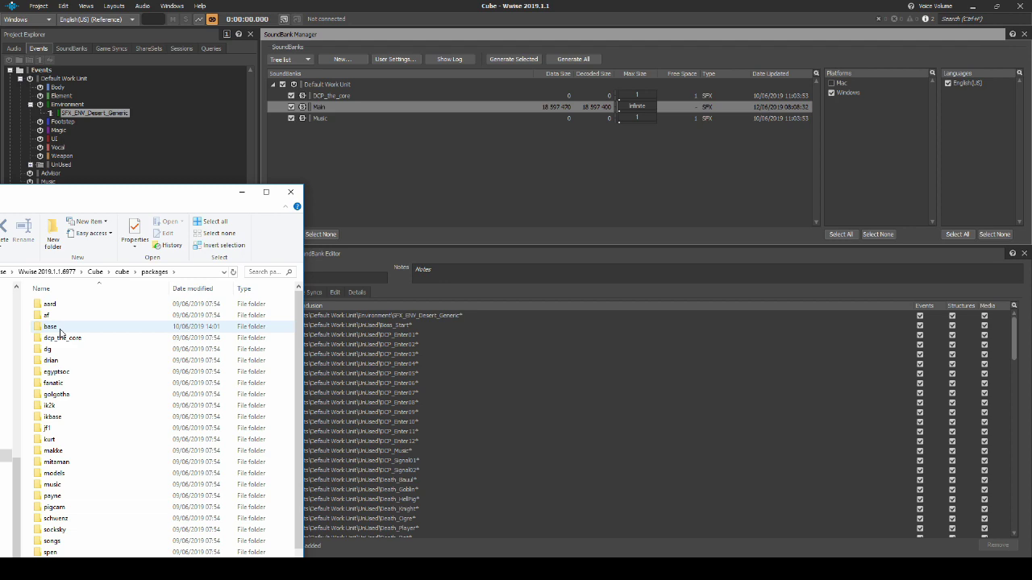
{"action": "double_click", "coordinate": [60, 328]}
{"action": "left_click", "coordinate": [265, 273]}
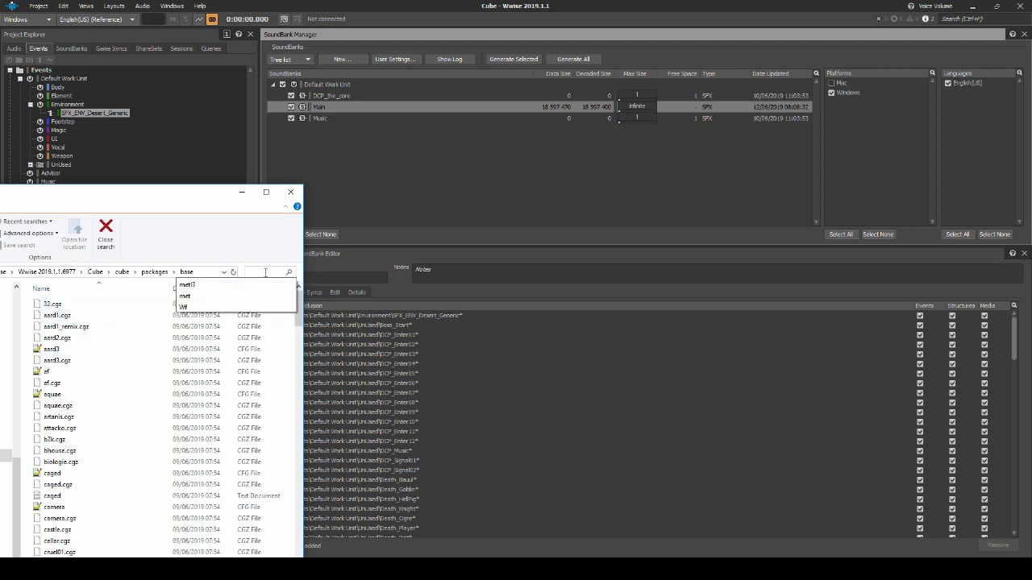
{"action": "left_click", "coordinate": [187, 284]}
{"action": "right_click", "coordinate": [194, 375]}
{"action": "left_click", "coordinate": [217, 138]}
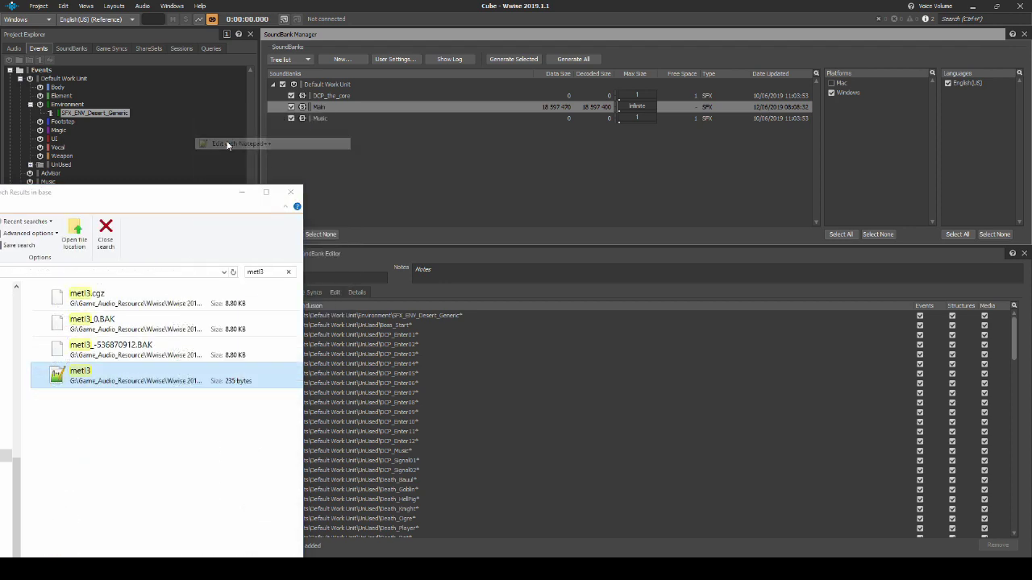
Append 'akevent SFX_ENV_Desert_Generic' to met3.cfg, save it, and close Notepad++.
{"action": "key", "text": "Return"}
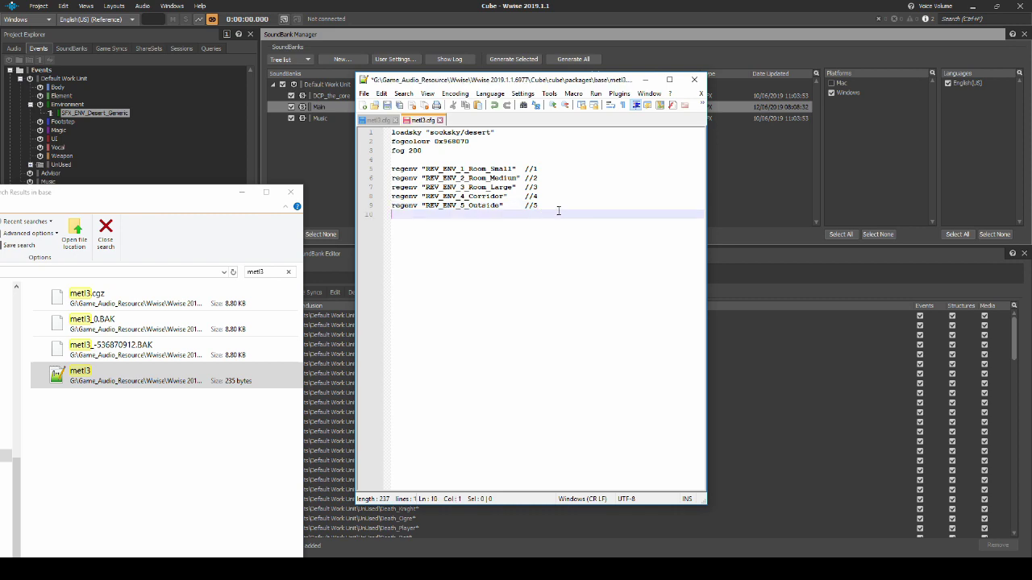
{"action": "key", "text": "Return"}
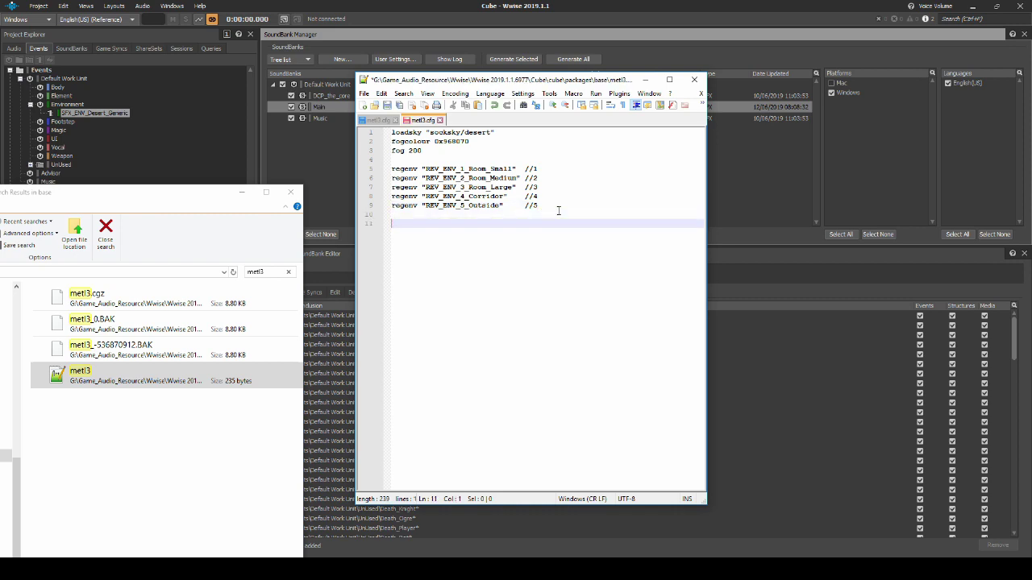
{"action": "type", "text": "akevent SFX_ENV_Desert_Generic"}
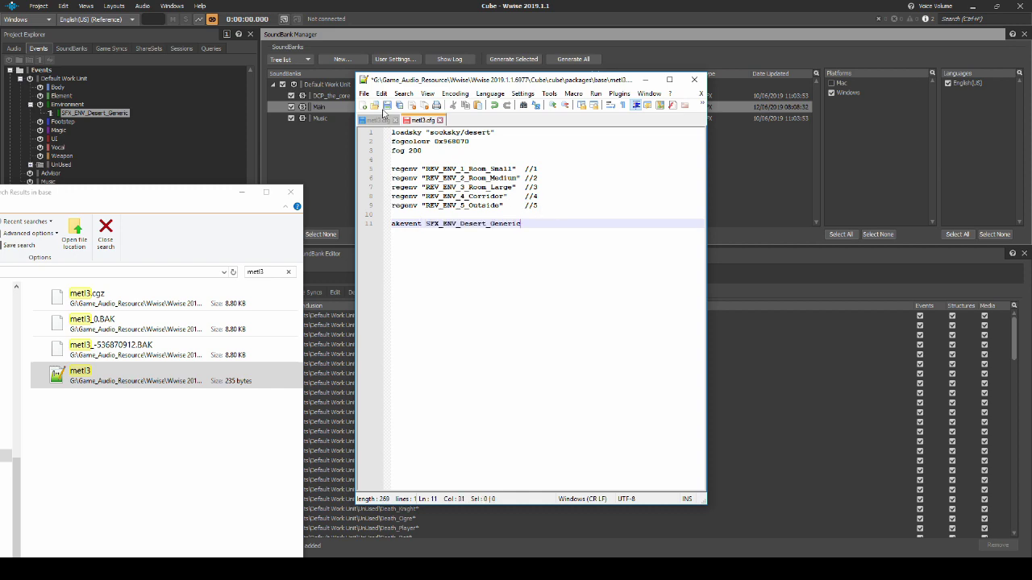
{"action": "left_click", "coordinate": [388, 106]}
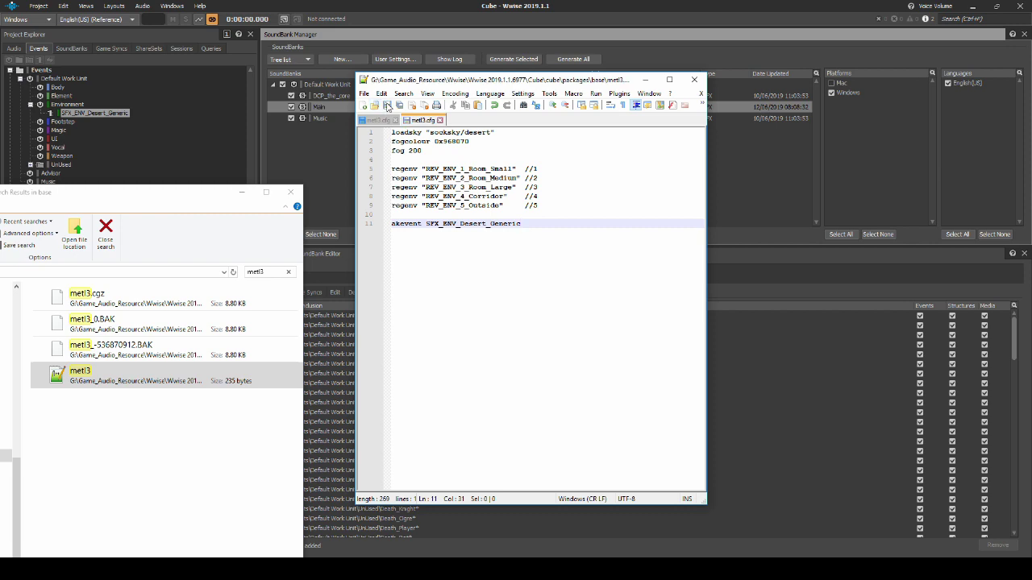
{"action": "left_click", "coordinate": [694, 79]}
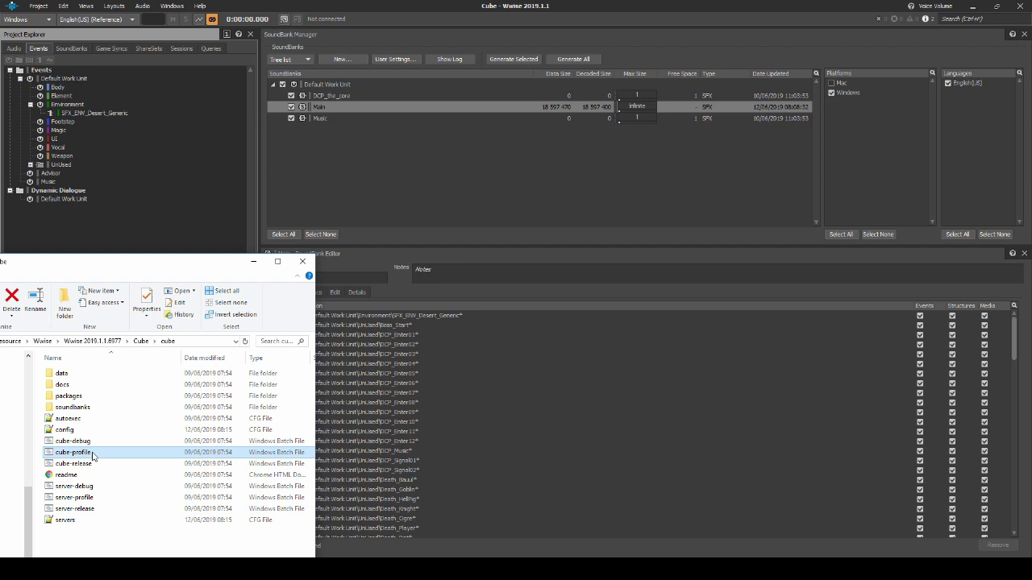
Launch cube-profile to run the Cube game with the met3 map.
{"action": "double_click", "coordinate": [93, 456]}
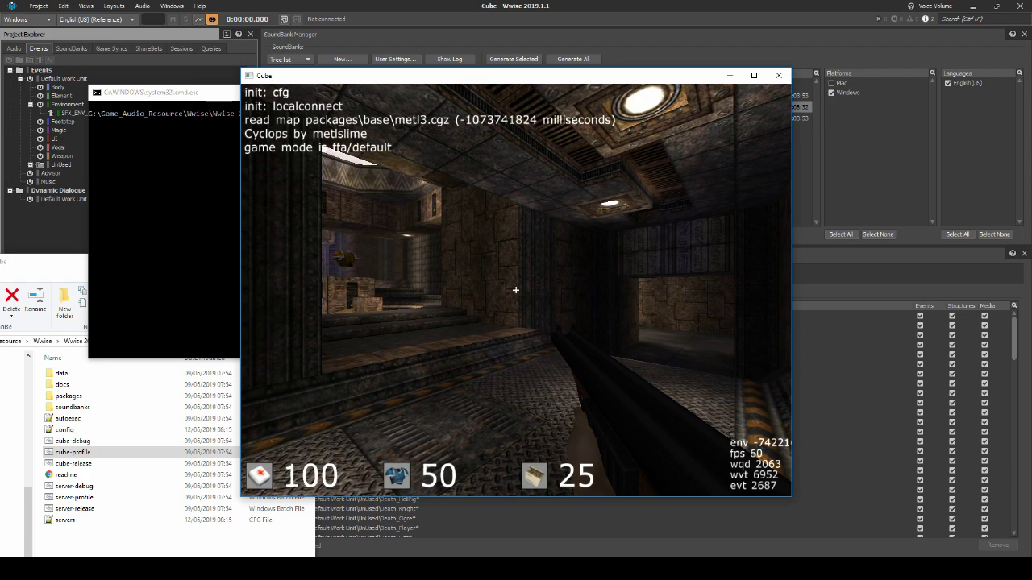
Connect Wwise through Remote Connections to the locally running Cube game.
{"action": "left_click", "coordinate": [284, 19]}
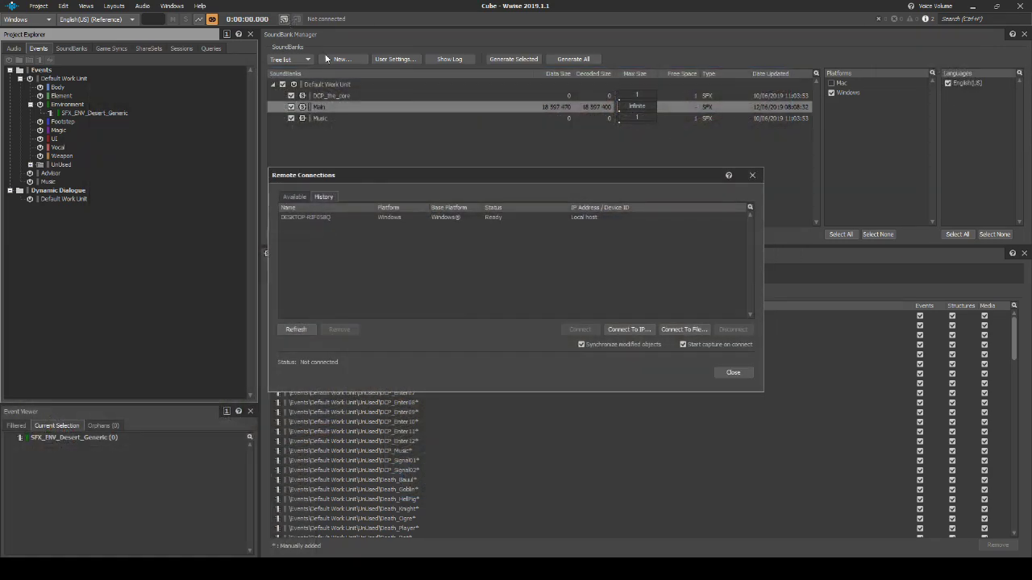
{"action": "left_click", "coordinate": [433, 218]}
{"action": "double_click", "coordinate": [434, 216]}
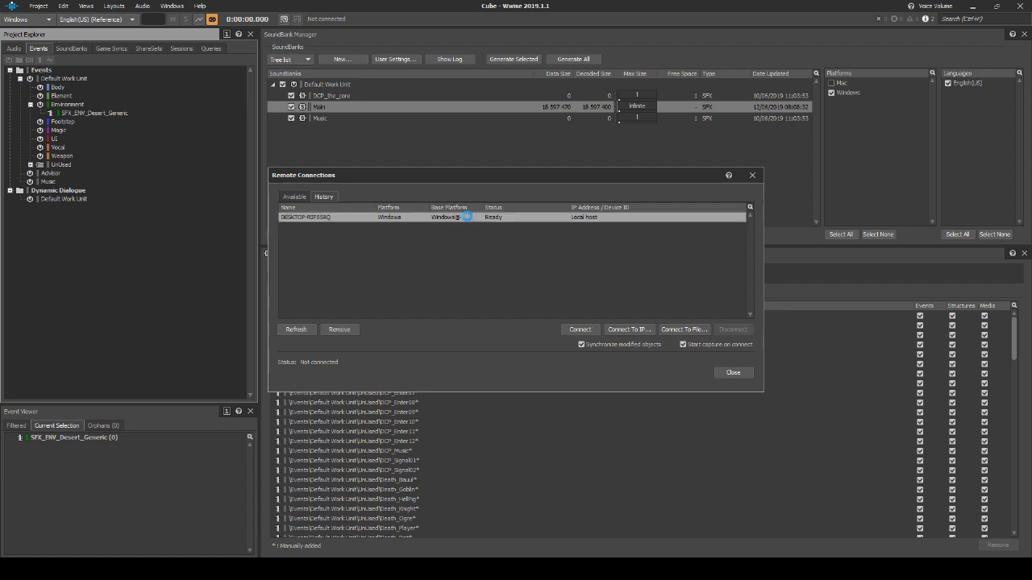
Switch Wwise to the Profiler layout and move down the Cube game menu toward Quit.
{"action": "left_click", "coordinate": [114, 6]}
{"action": "left_click", "coordinate": [126, 31]}
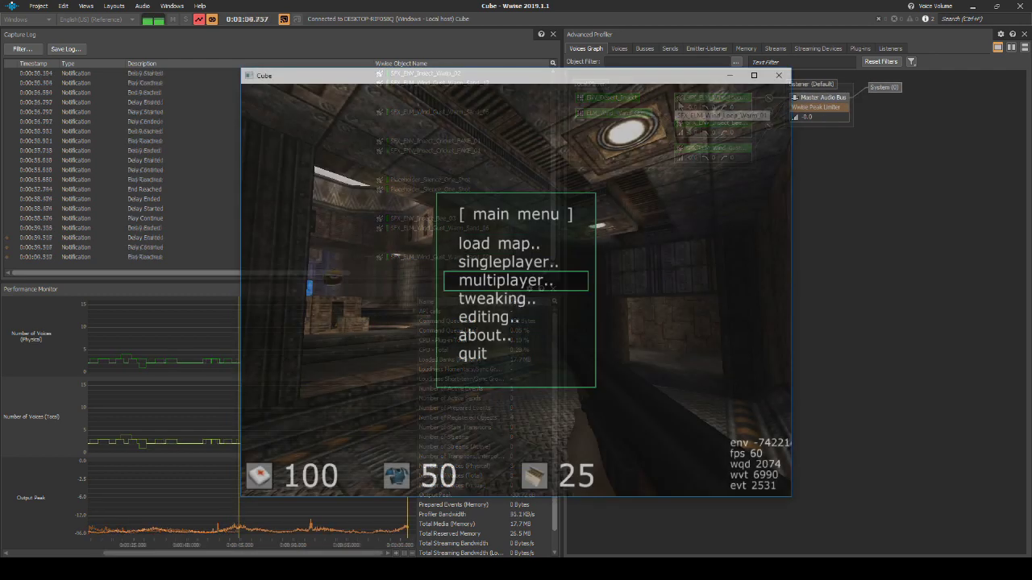
{"action": "key", "text": "Down"}
{"action": "key", "text": "Down"}
{"action": "key", "text": "Down"}
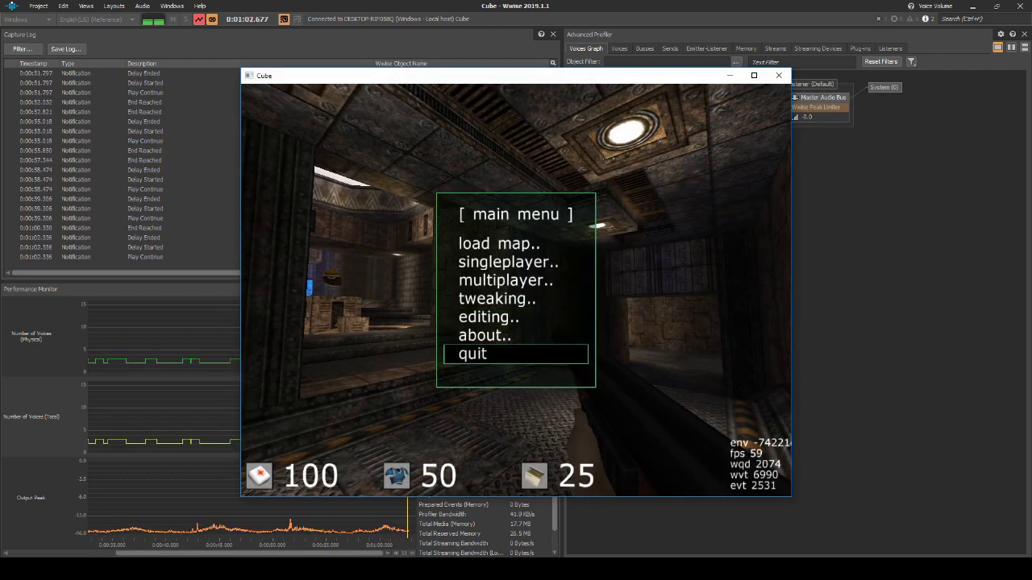
Quit Cube, then generate the Cube project's Integrity Report from the Views menu.
{"action": "key", "text": "Return"}
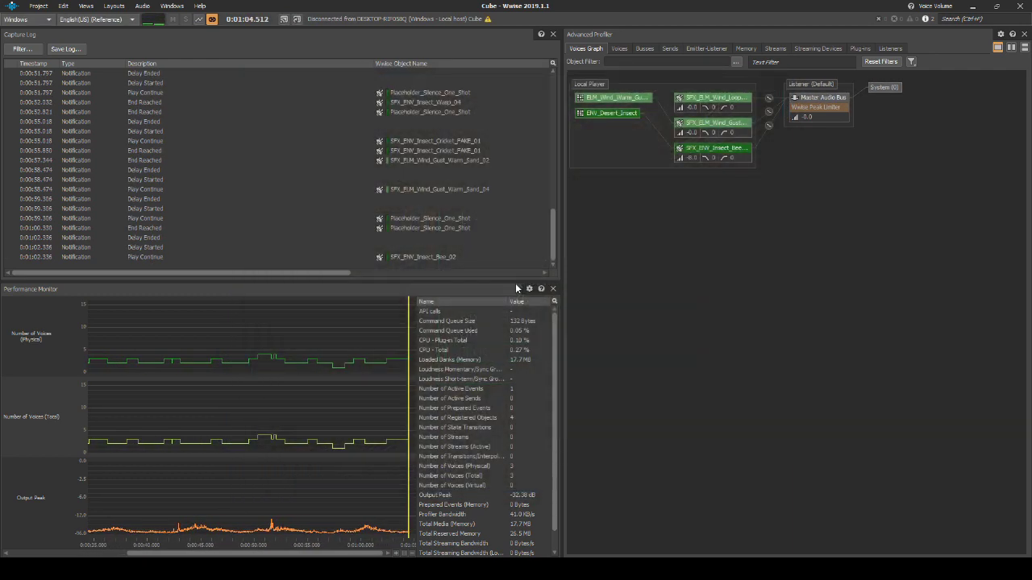
{"action": "left_click", "coordinate": [87, 6]}
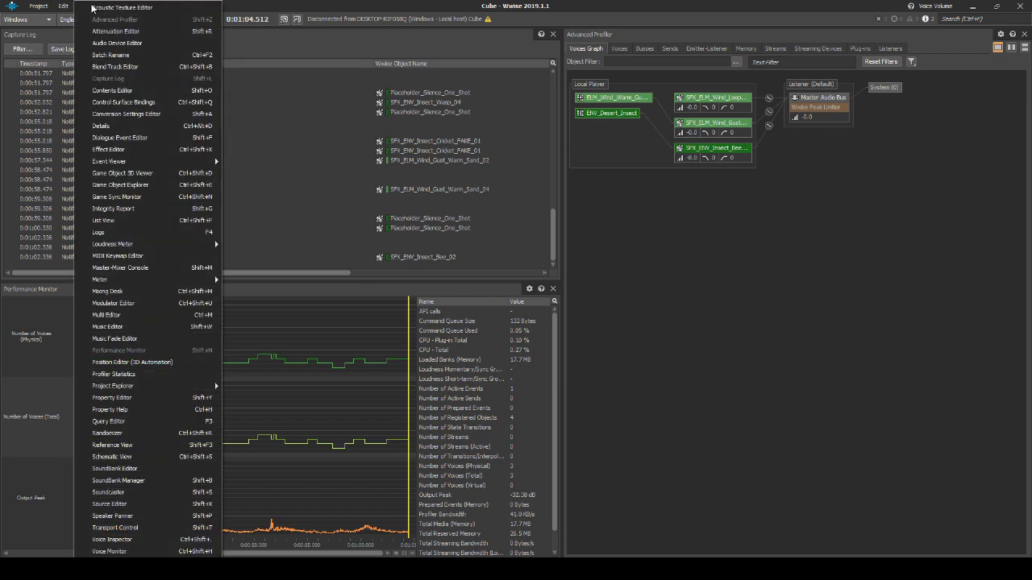
{"action": "left_click", "coordinate": [123, 209]}
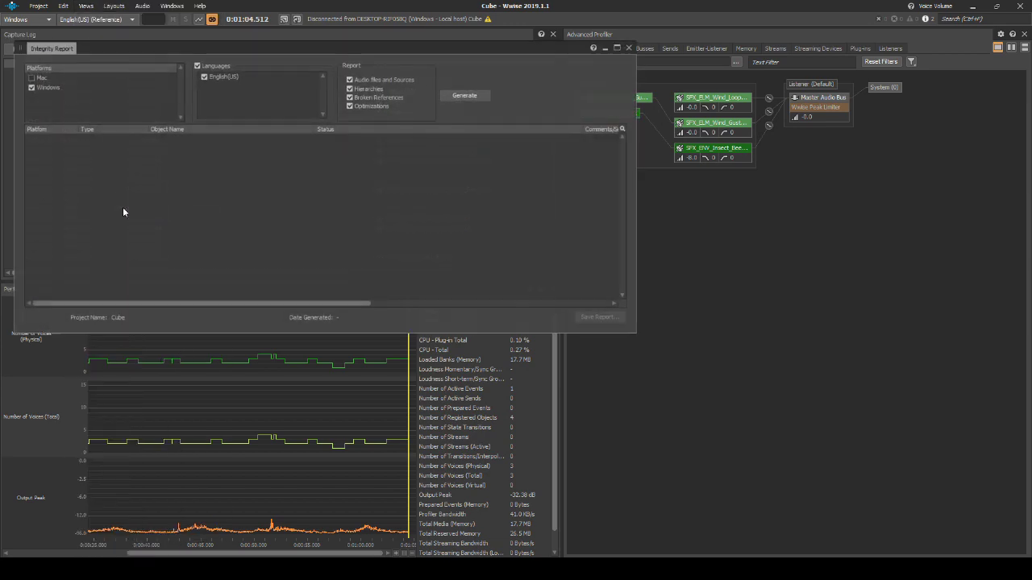
{"action": "left_click", "coordinate": [462, 99]}
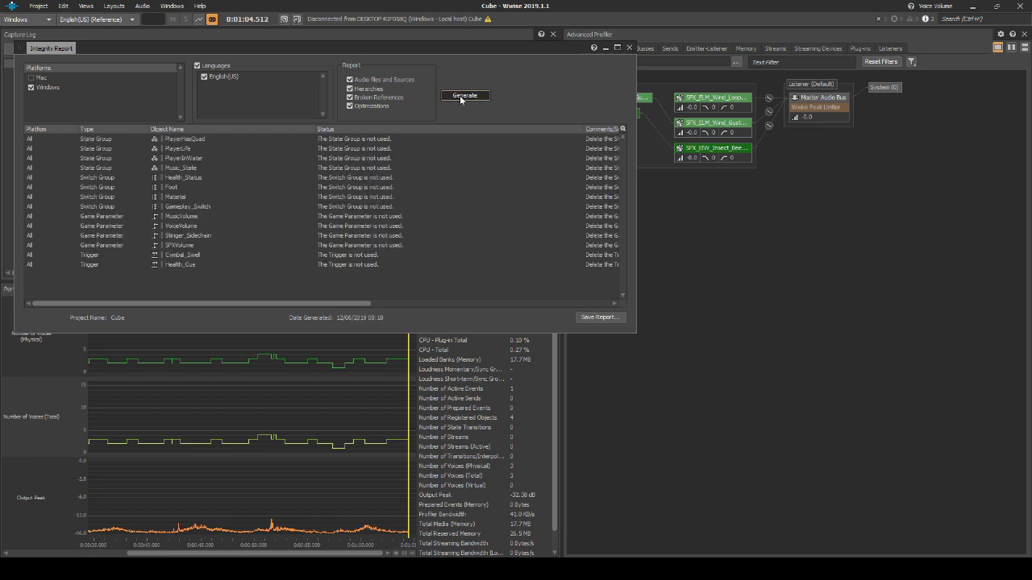